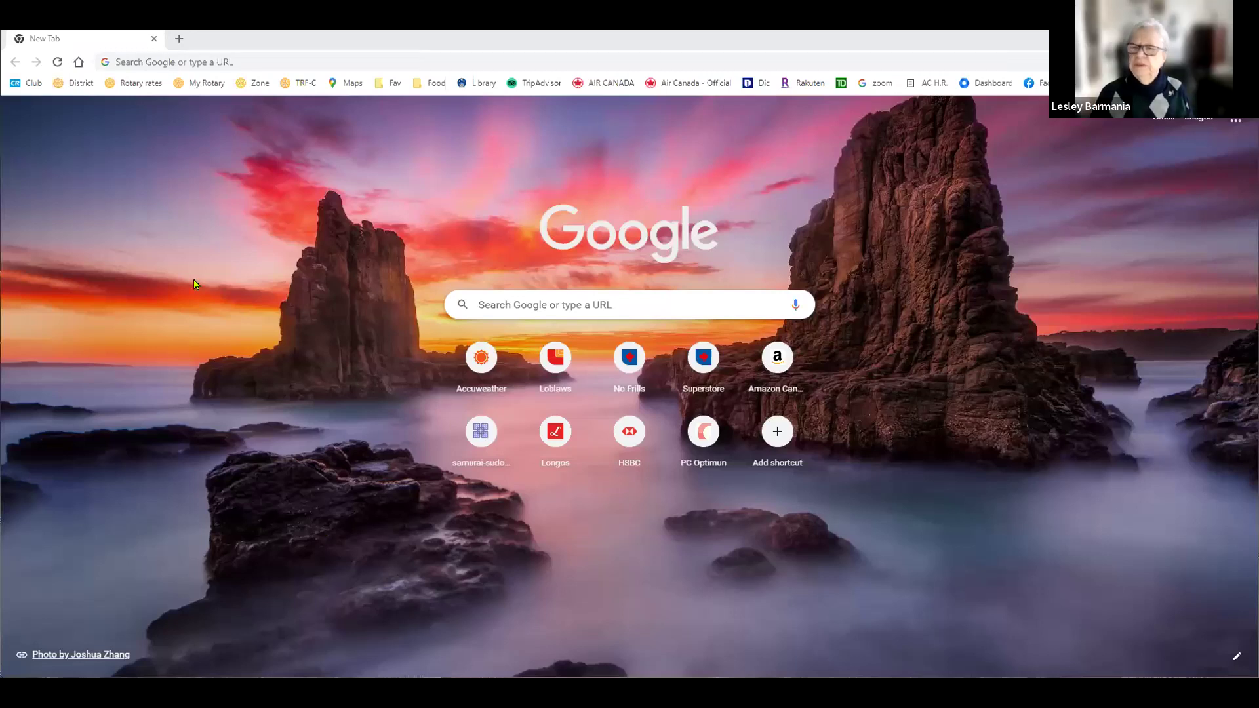
Open the Rotary District 7080 website, sign in with the saved member credentials and enter the member area
{"action": "left_click", "coordinate": [78, 71]}
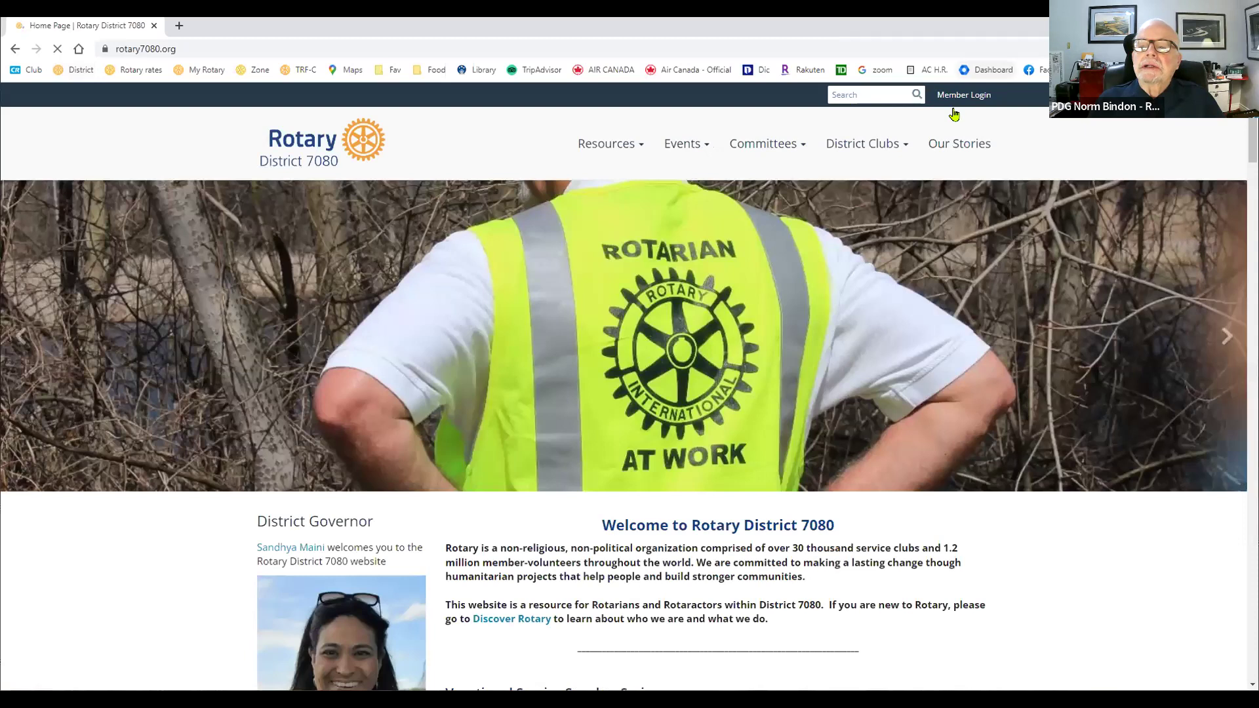
{"action": "left_click", "coordinate": [961, 96]}
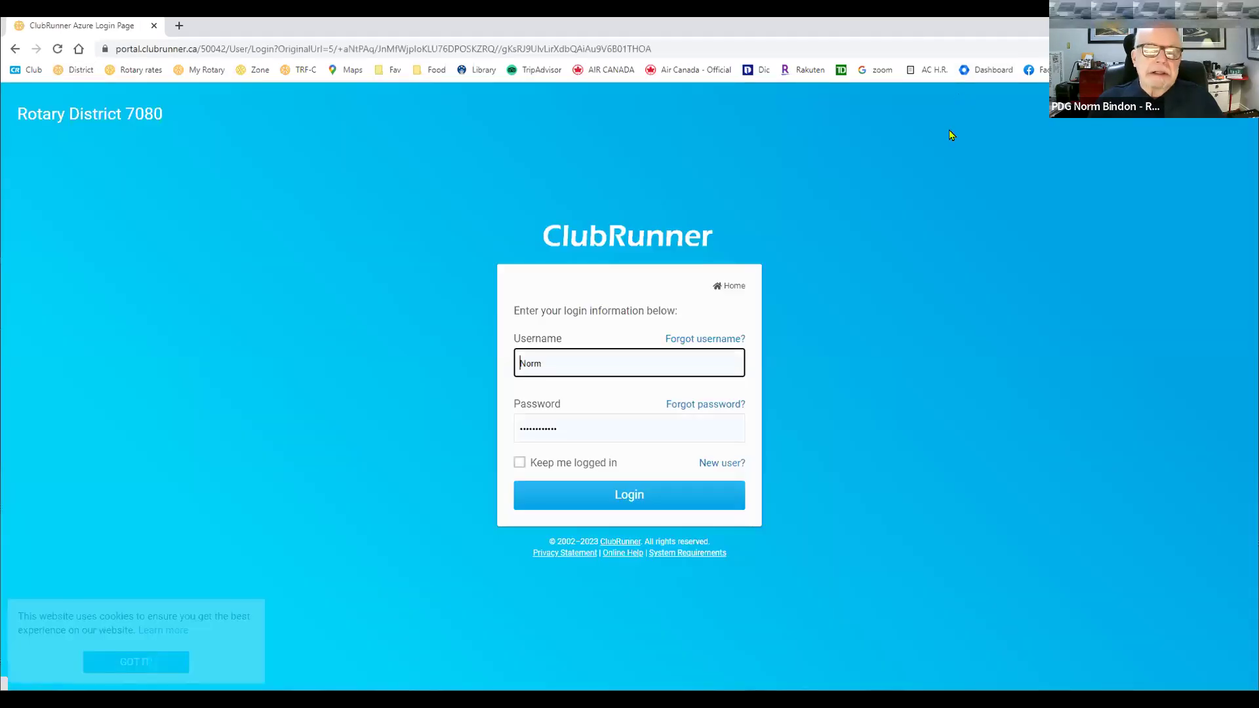
{"action": "left_click", "coordinate": [636, 502]}
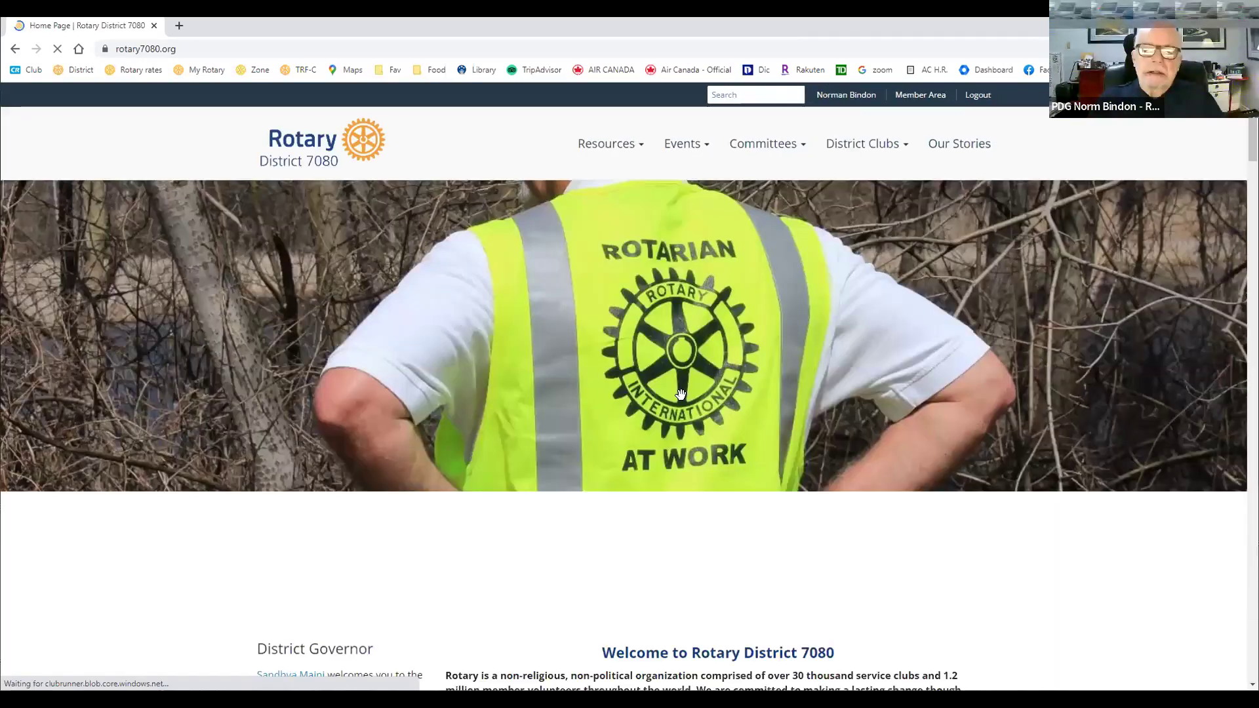
{"action": "left_click", "coordinate": [912, 101]}
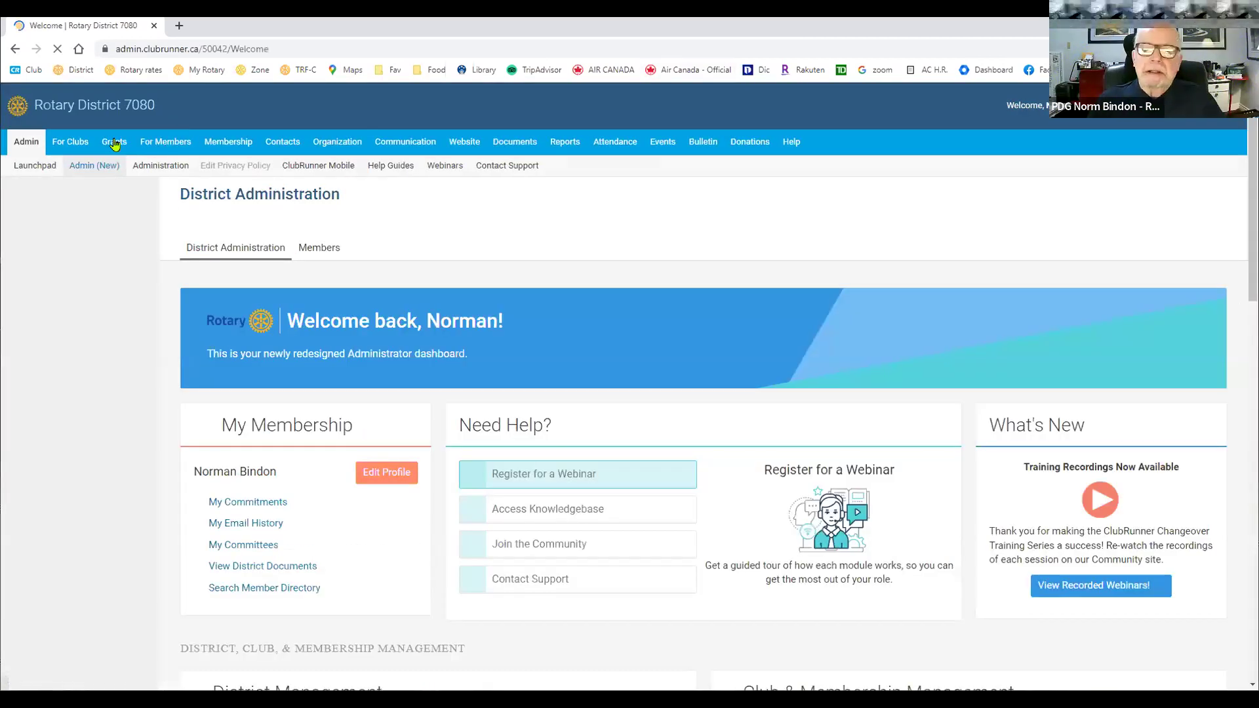
Open the form for submitting a grant request and review its instructions and project detail fields
{"action": "mouse_move", "coordinate": [114, 145]}
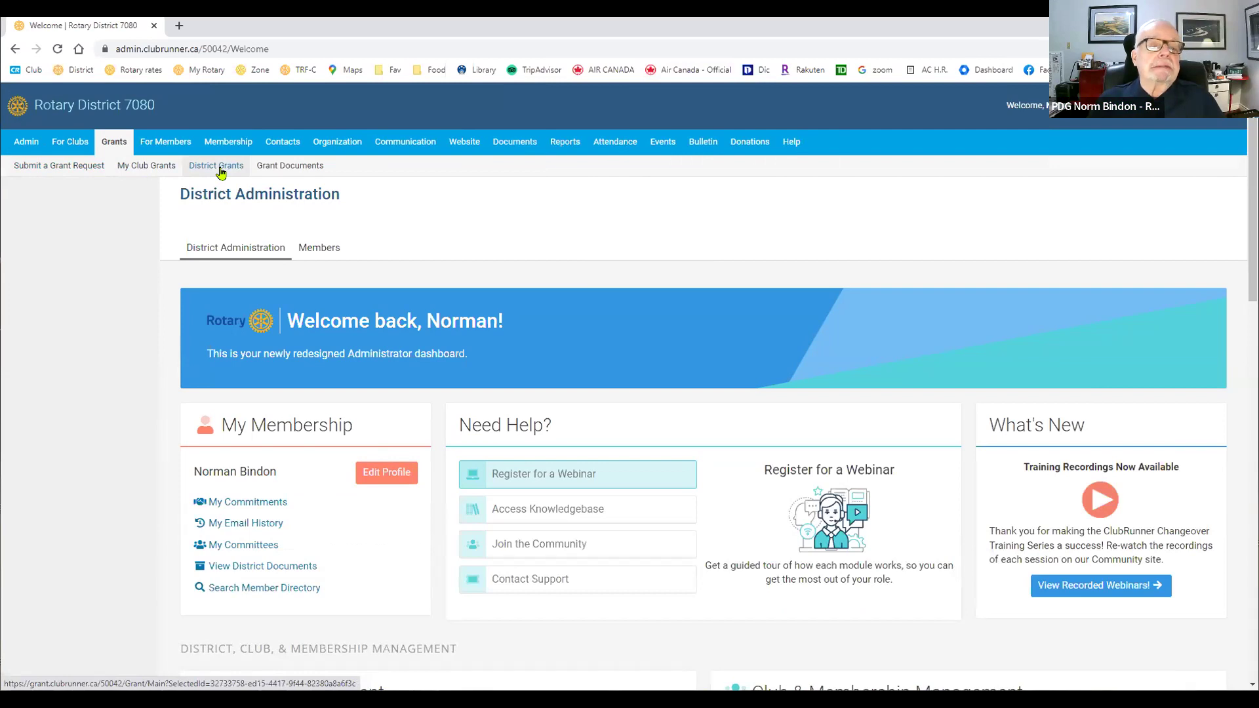
{"action": "left_click", "coordinate": [62, 168]}
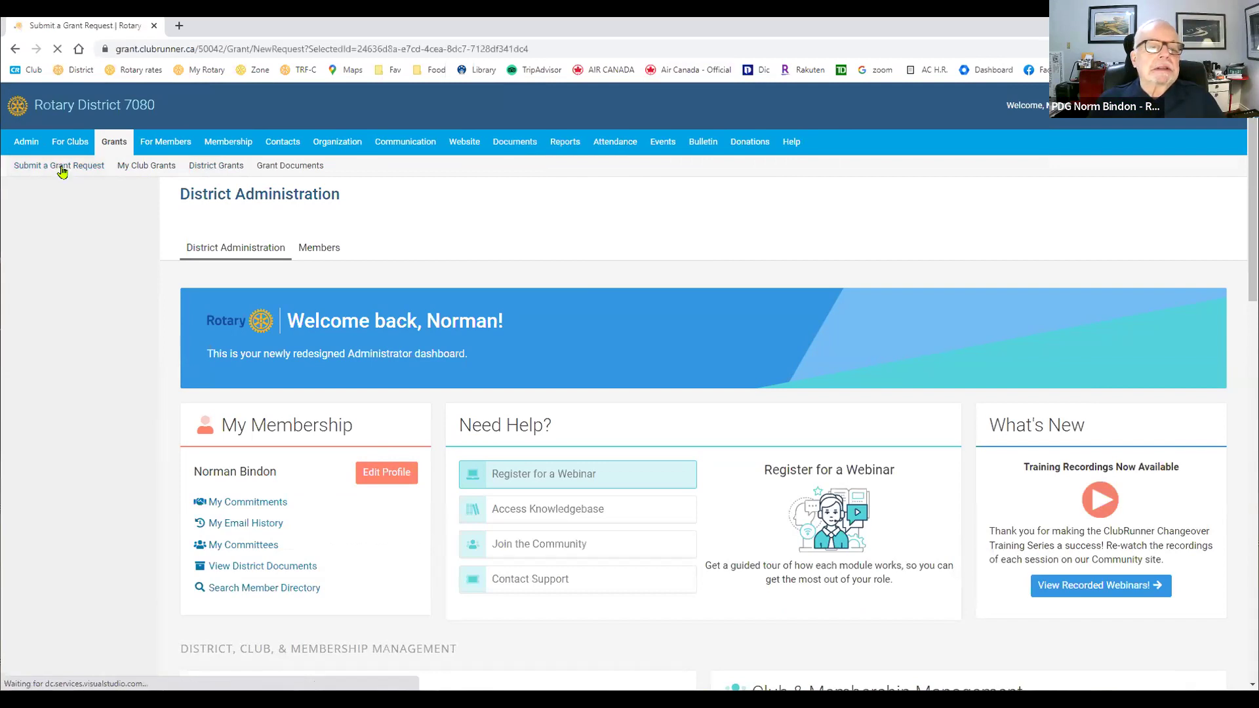
{"action": "scroll", "coordinate": [604, 432], "scroll_direction": "down", "scroll_amount": 3}
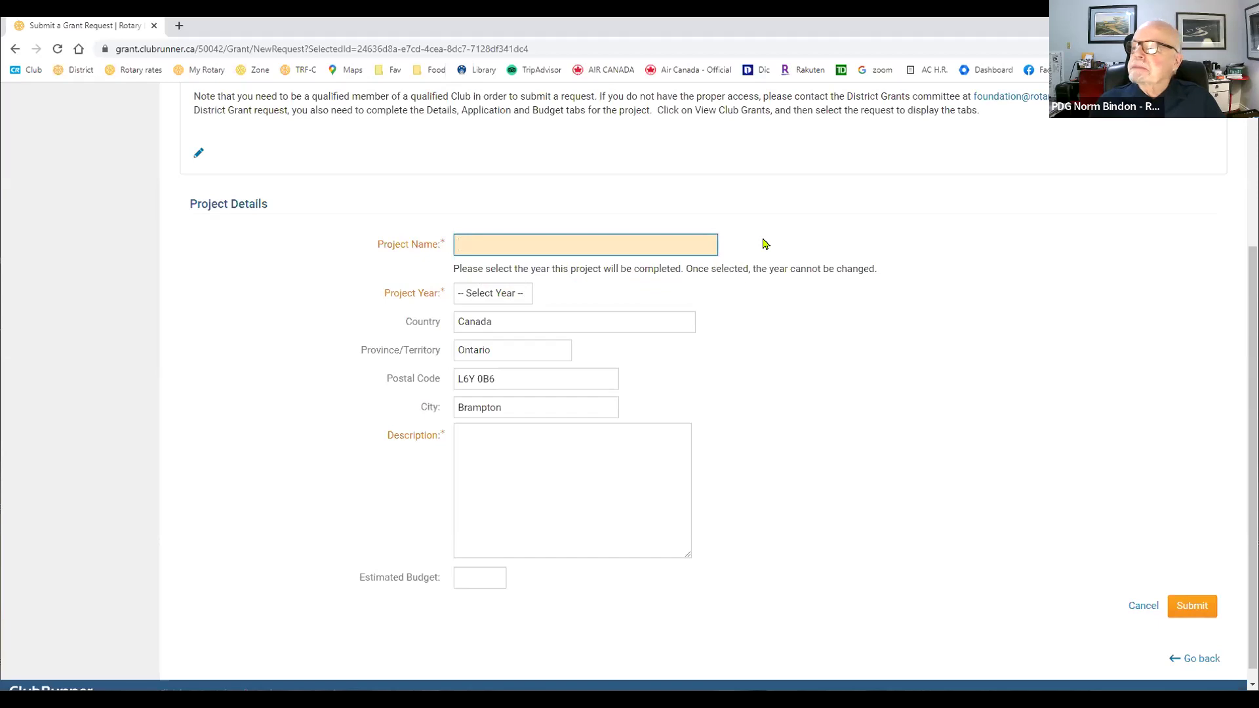
{"action": "scroll", "coordinate": [763, 244], "scroll_direction": "up", "scroll_amount": 3}
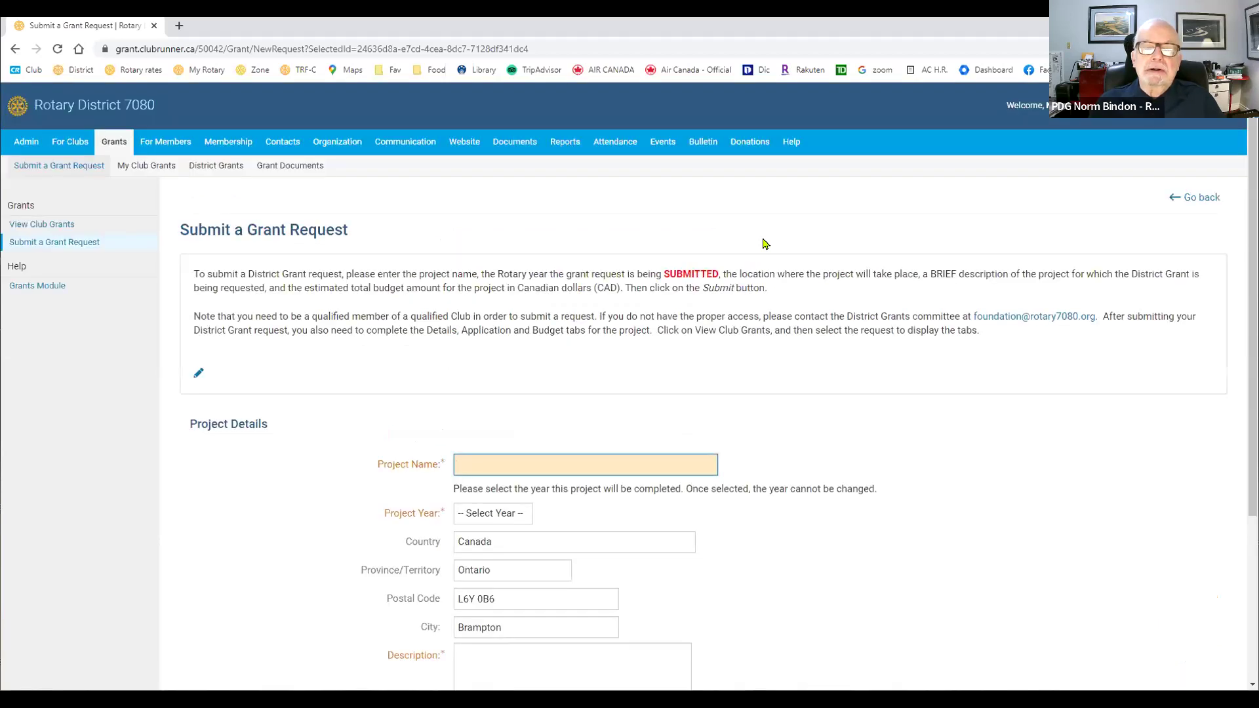
{"action": "scroll", "coordinate": [762, 244], "scroll_direction": "down", "scroll_amount": 3}
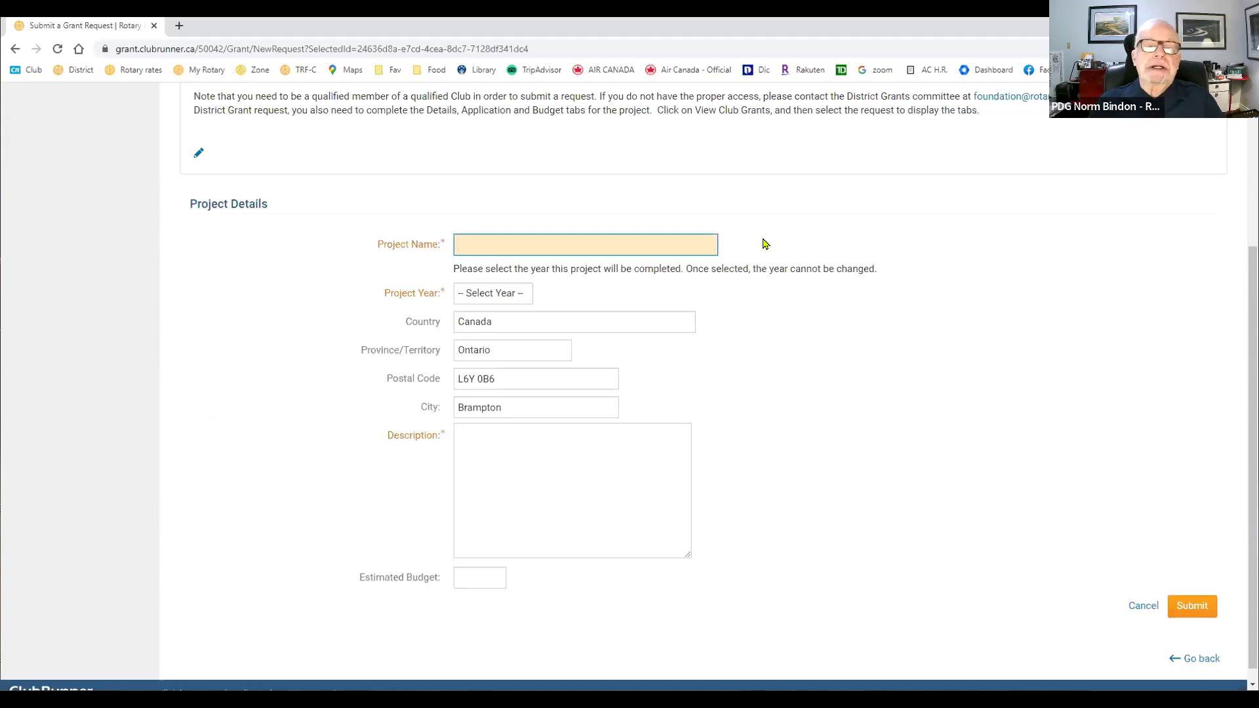
{"action": "scroll", "coordinate": [763, 243], "scroll_direction": "up", "scroll_amount": 3}
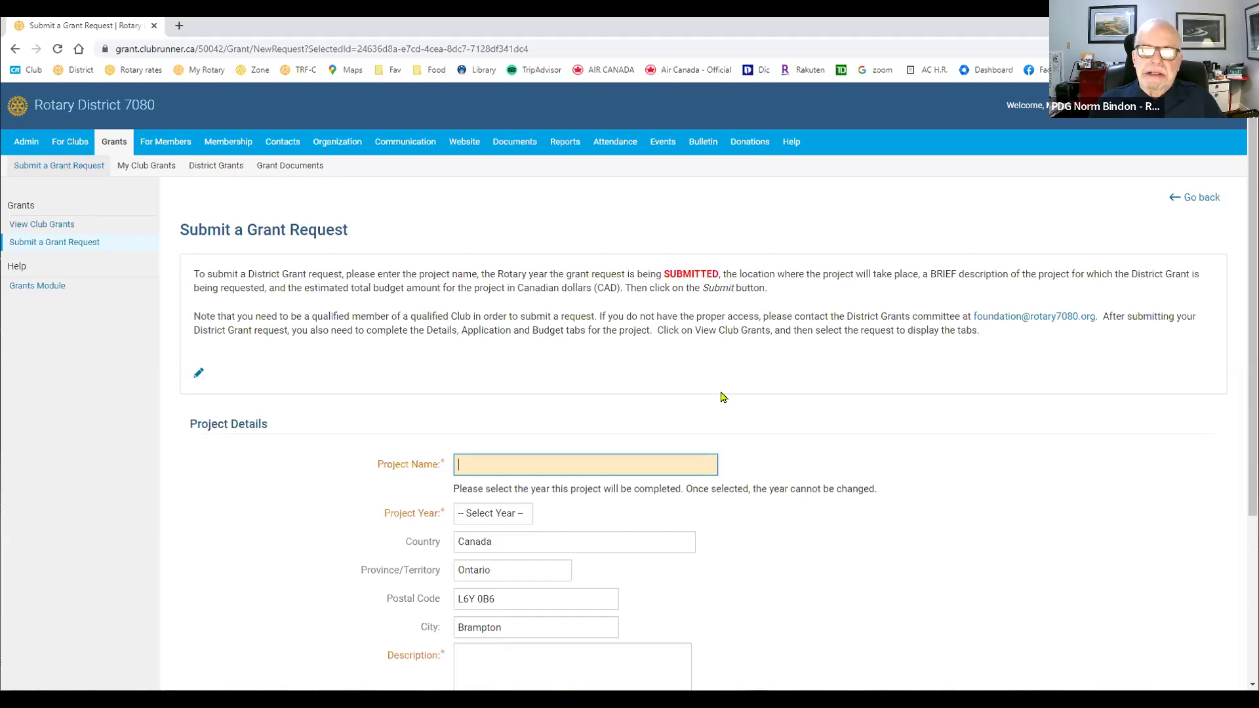
{"action": "scroll", "coordinate": [722, 397], "scroll_direction": "down", "scroll_amount": 3}
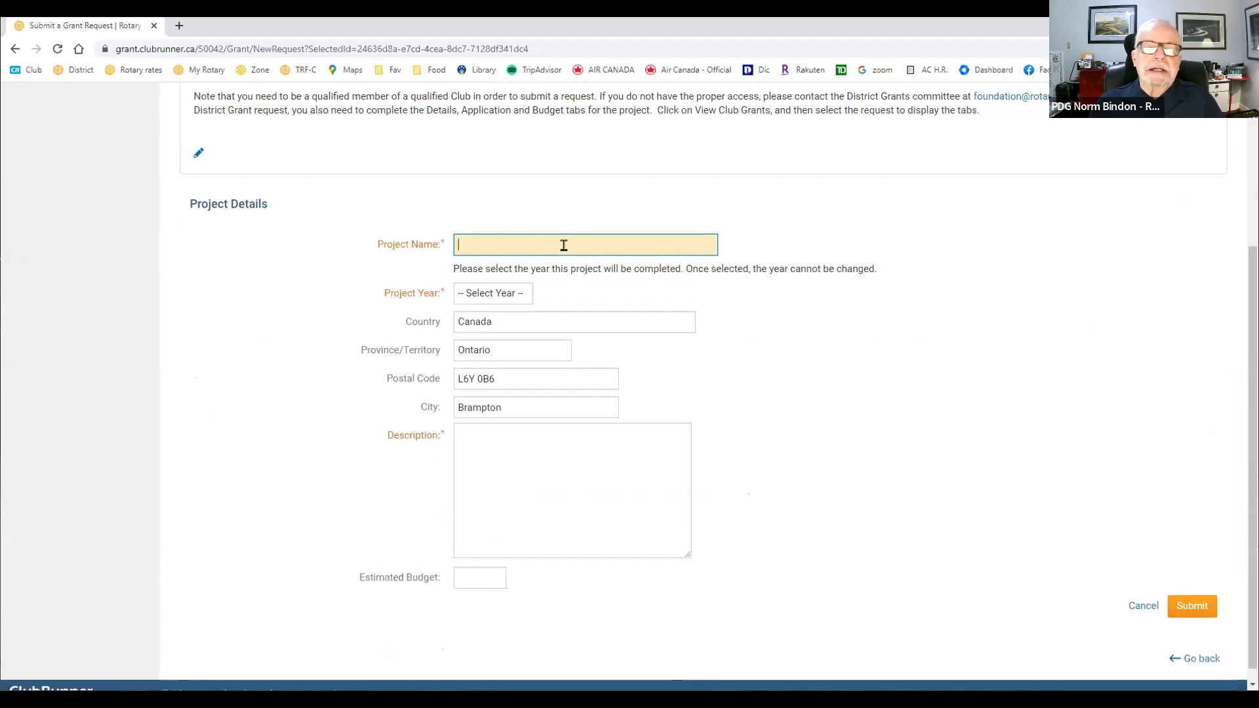
Try 2023–24 as the new grant request's project year and change it to 2022–23
{"action": "left_click", "coordinate": [524, 297]}
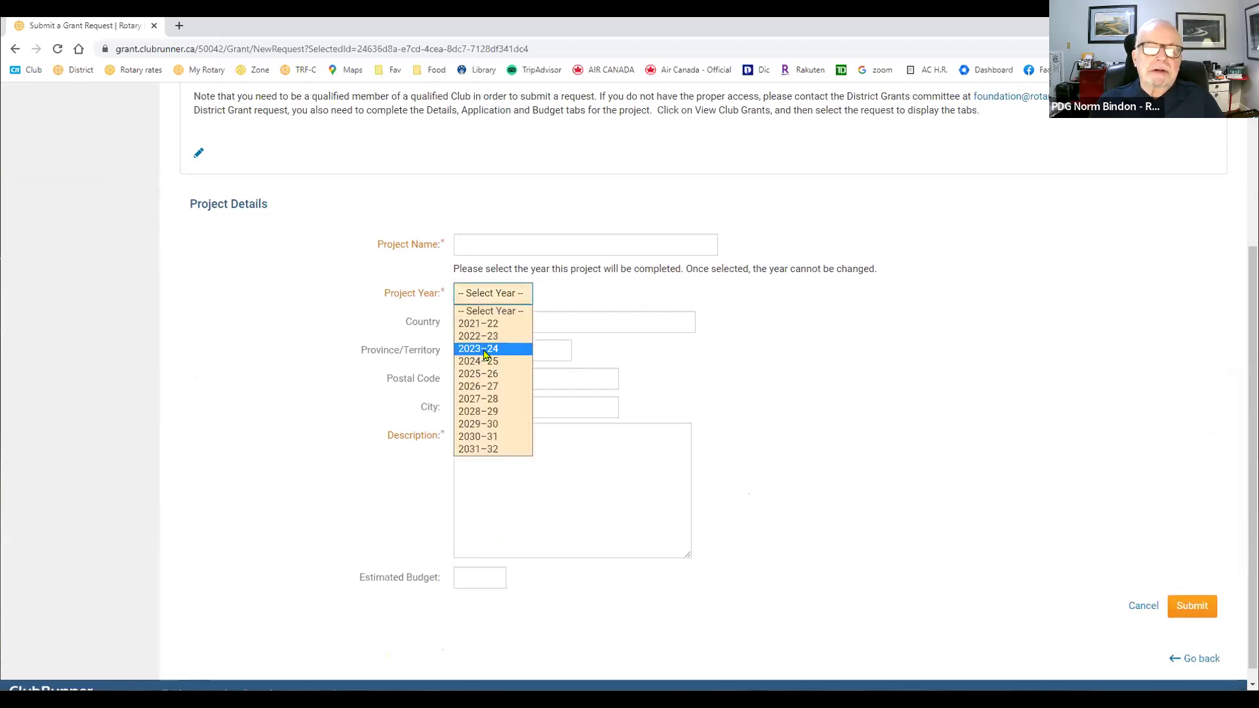
{"action": "left_click", "coordinate": [486, 350]}
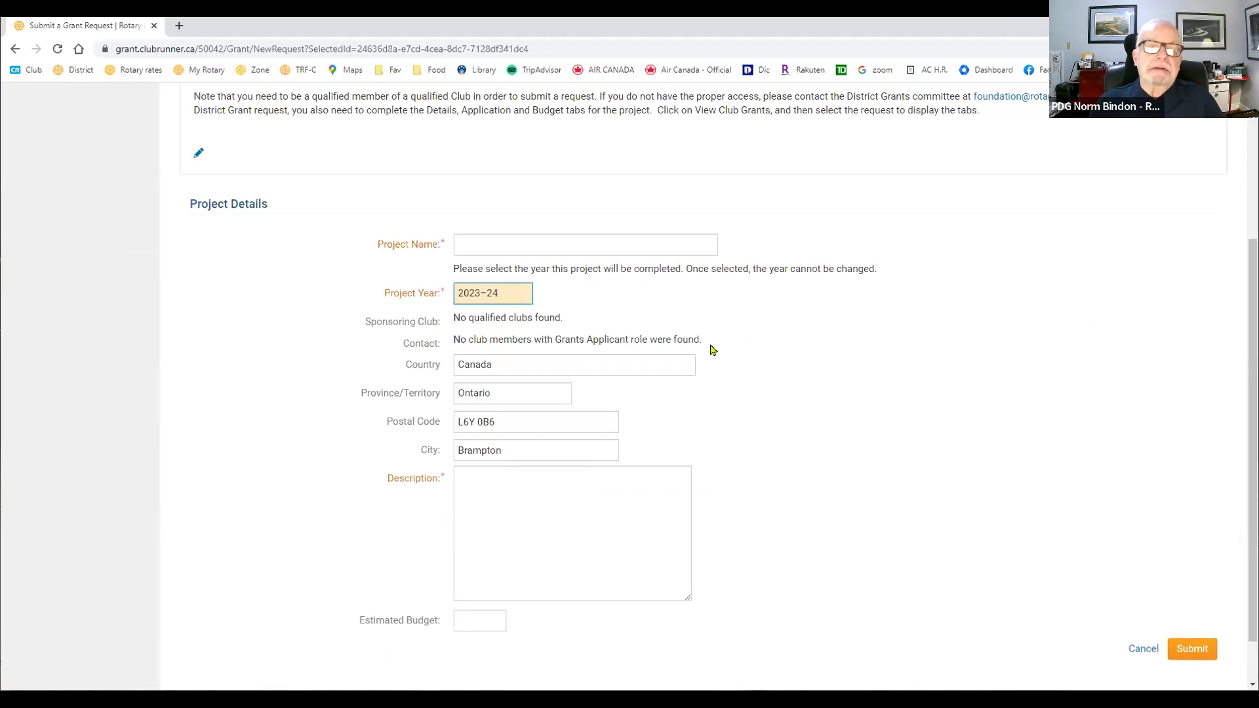
{"action": "left_click", "coordinate": [512, 296]}
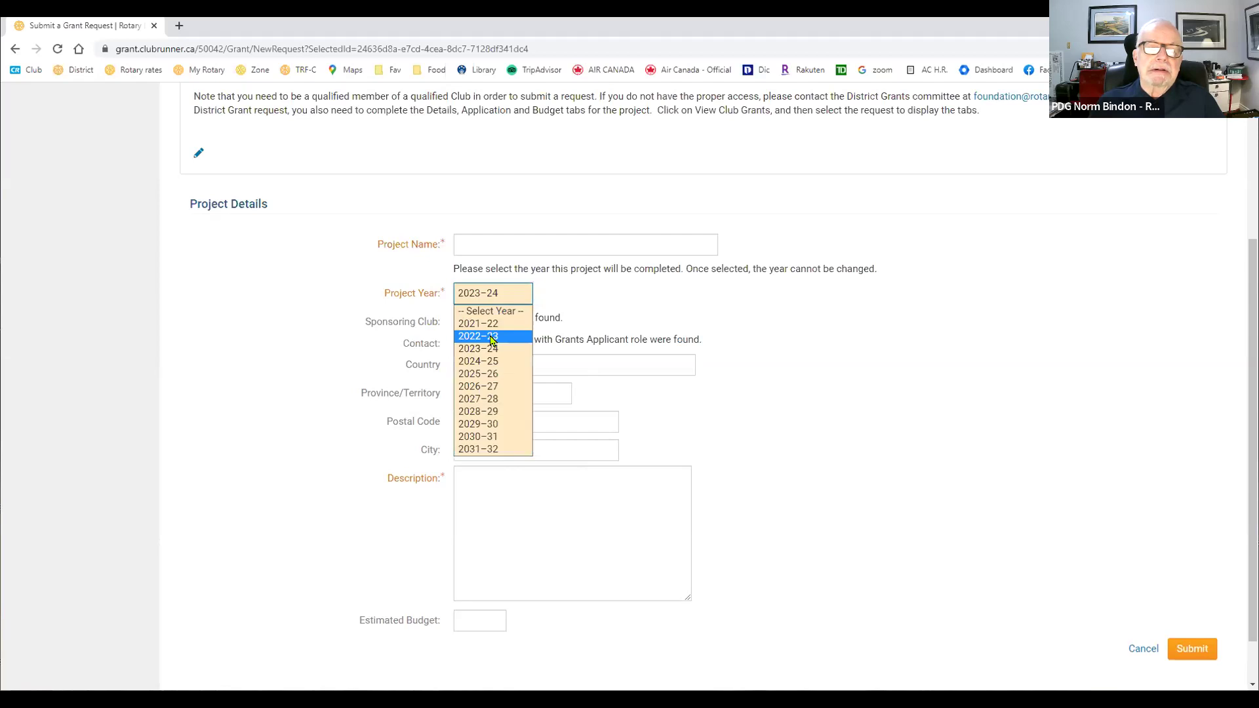
{"action": "left_click", "coordinate": [492, 338]}
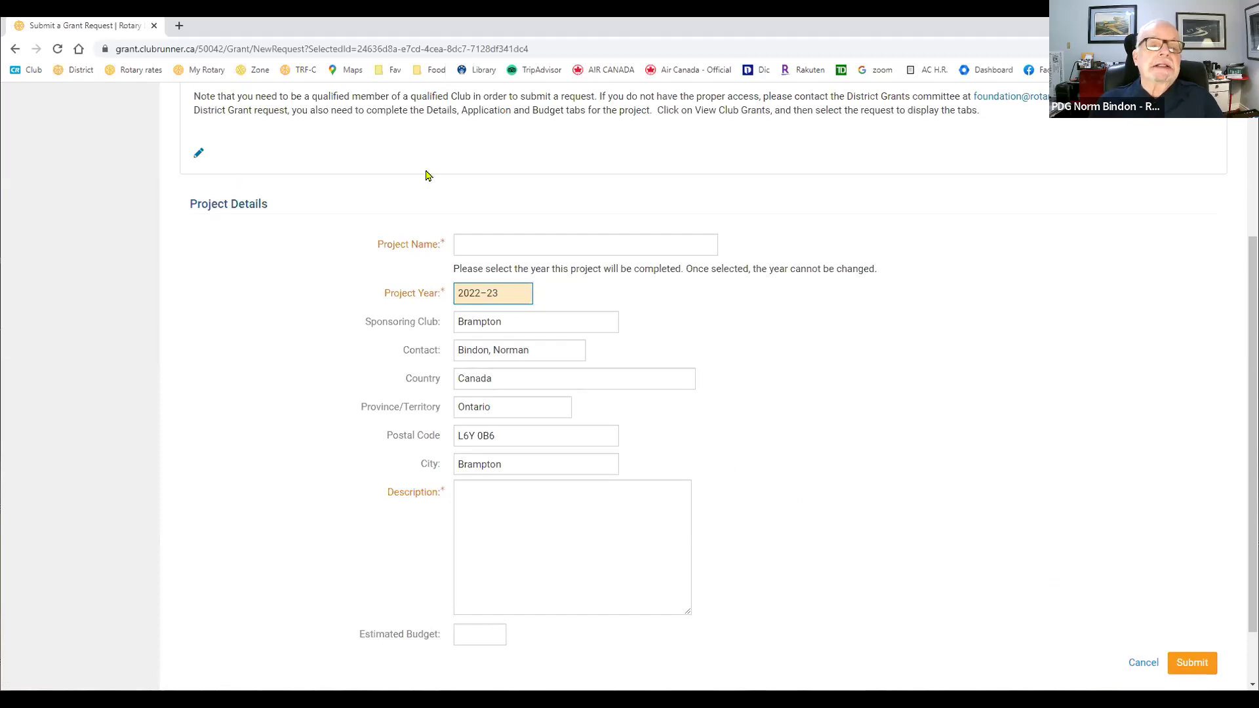
Show the club's 2022–23 grant request applications and open the Maja Ya Chai Lactose Free Milk project
{"action": "scroll", "coordinate": [427, 176], "scroll_direction": "up", "scroll_amount": 3}
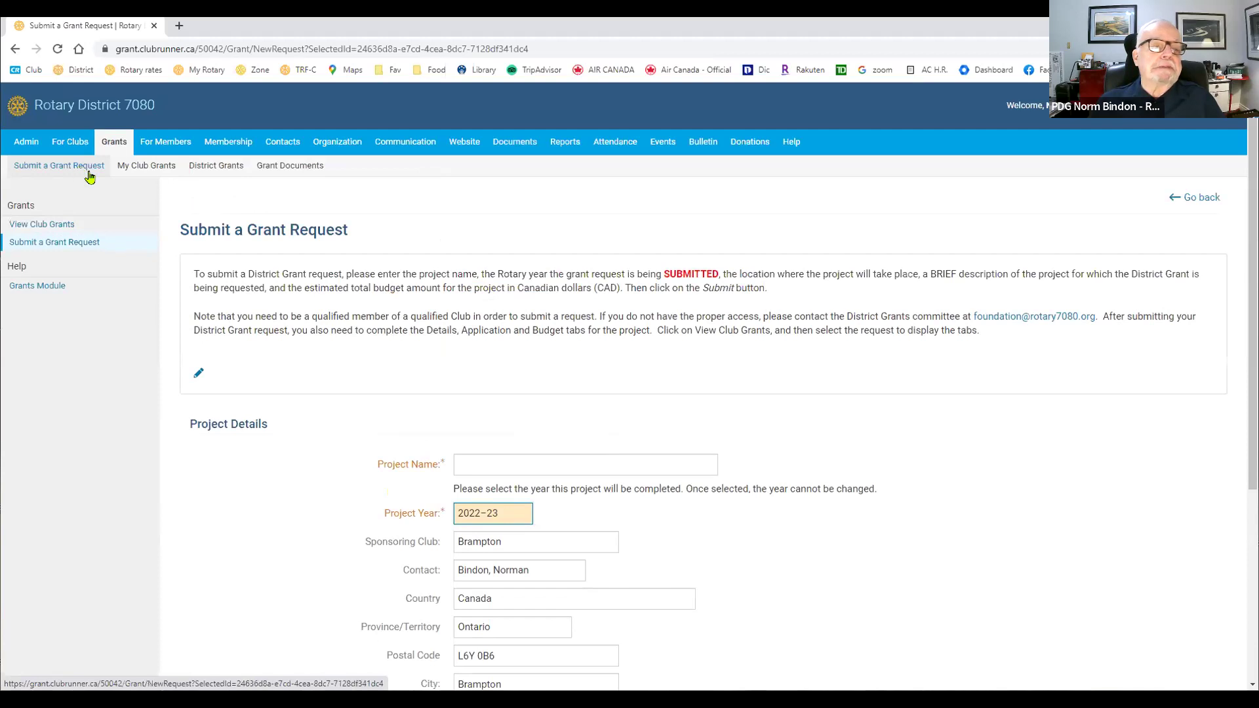
{"action": "left_click", "coordinate": [156, 166]}
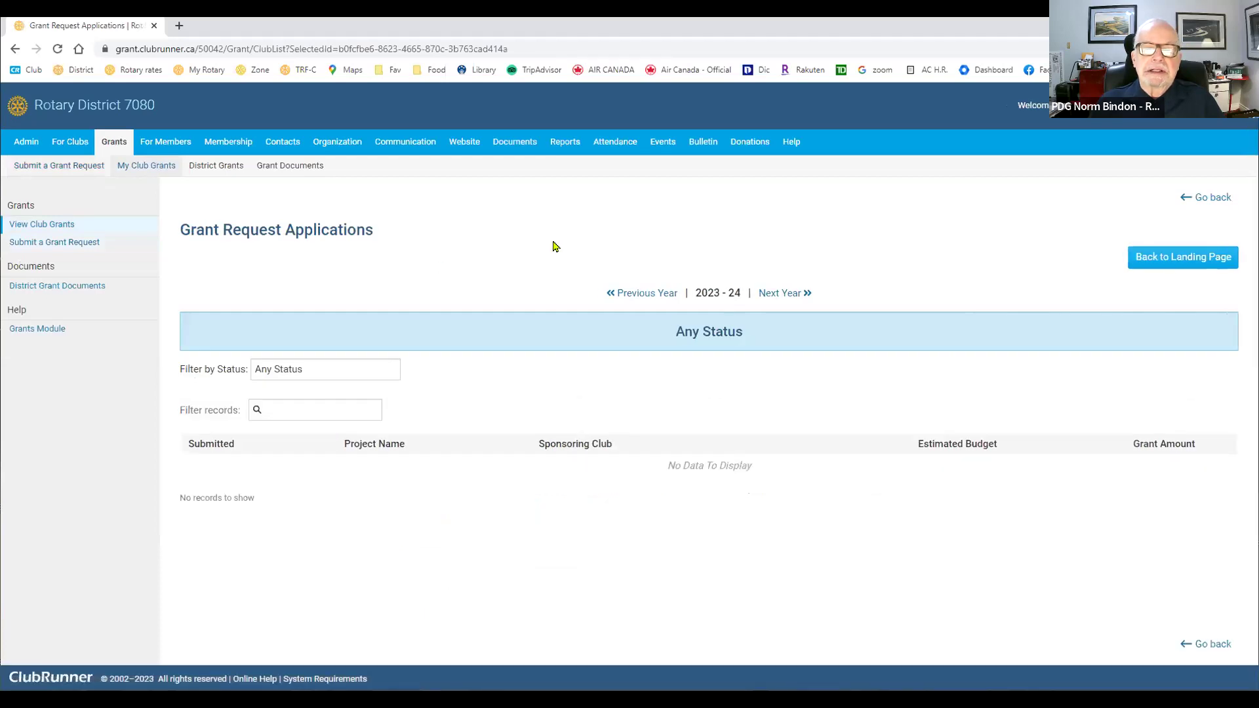
{"action": "left_click", "coordinate": [637, 295]}
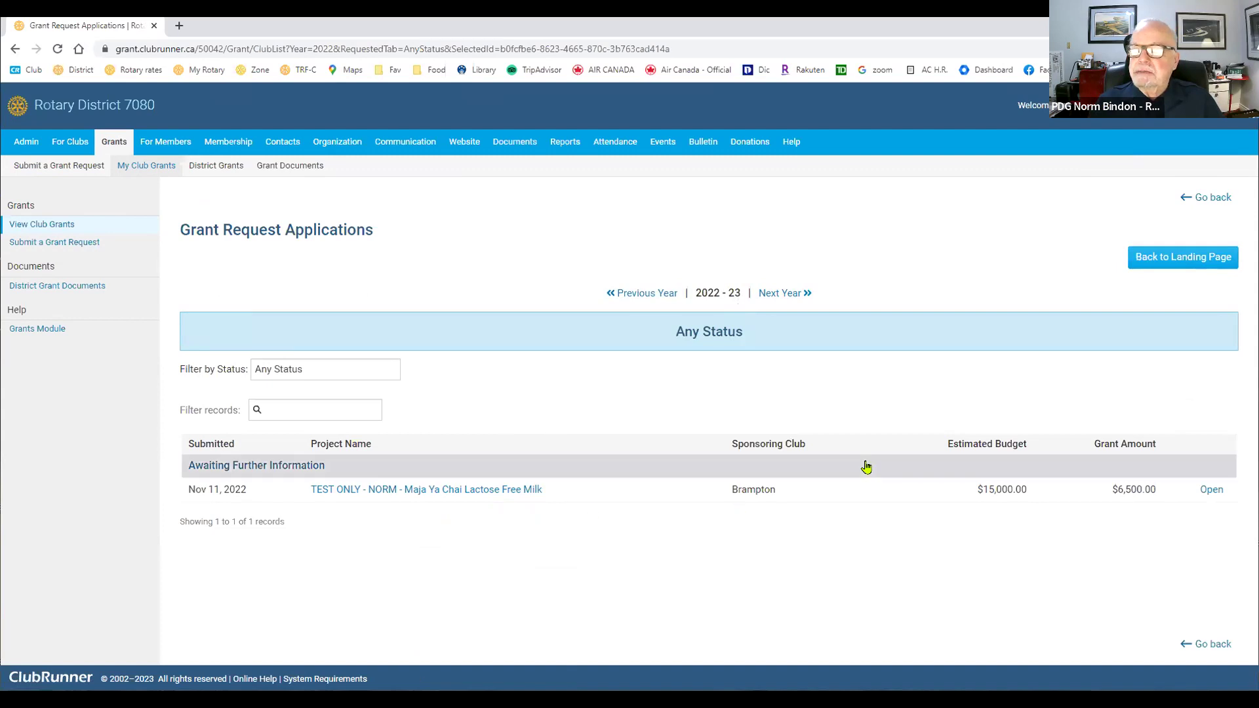
{"action": "left_click", "coordinate": [1213, 491]}
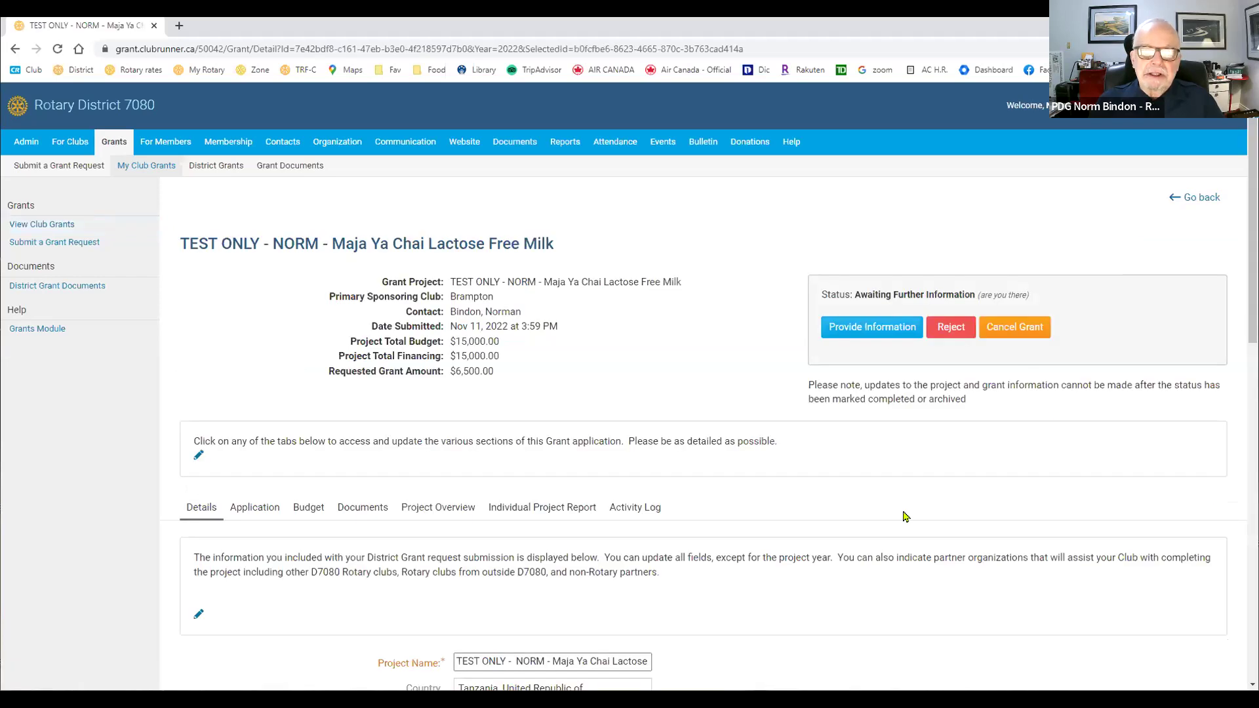
Review the grant's project details, from project name to estimated budget, and save them with Update
{"action": "scroll", "coordinate": [904, 517], "scroll_direction": "down", "scroll_amount": 3}
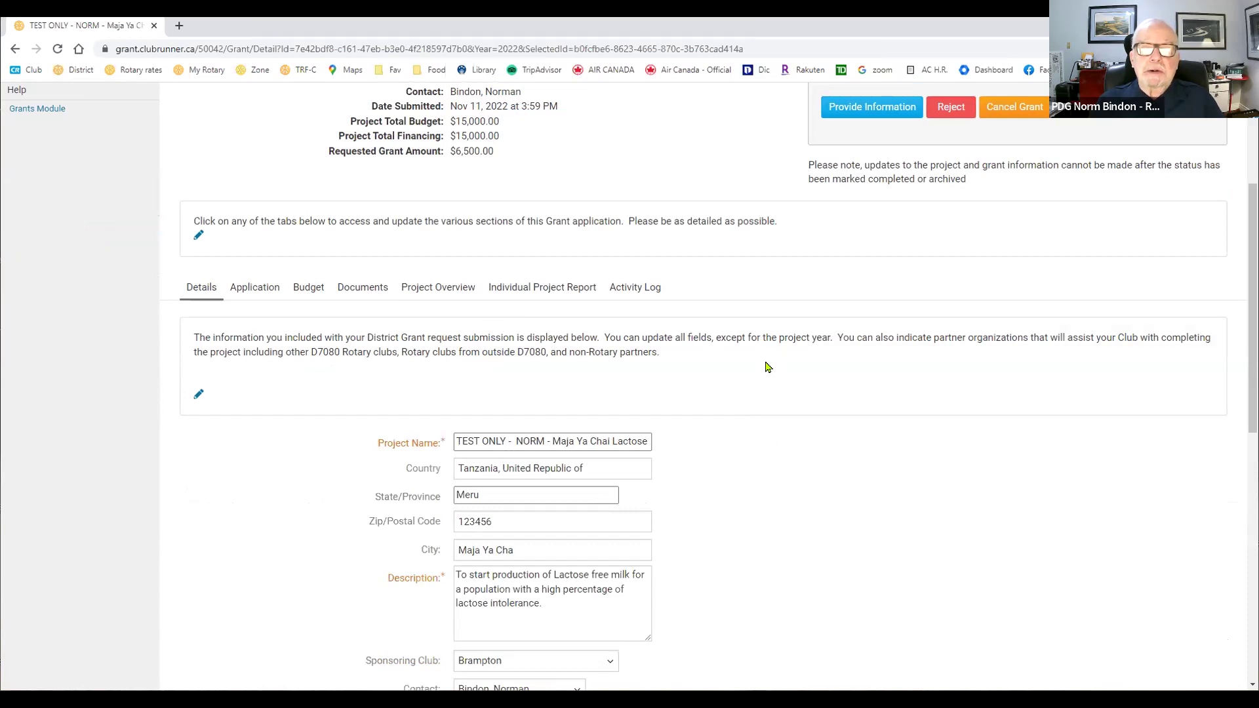
{"action": "scroll", "coordinate": [767, 365], "scroll_direction": "down", "scroll_amount": 3}
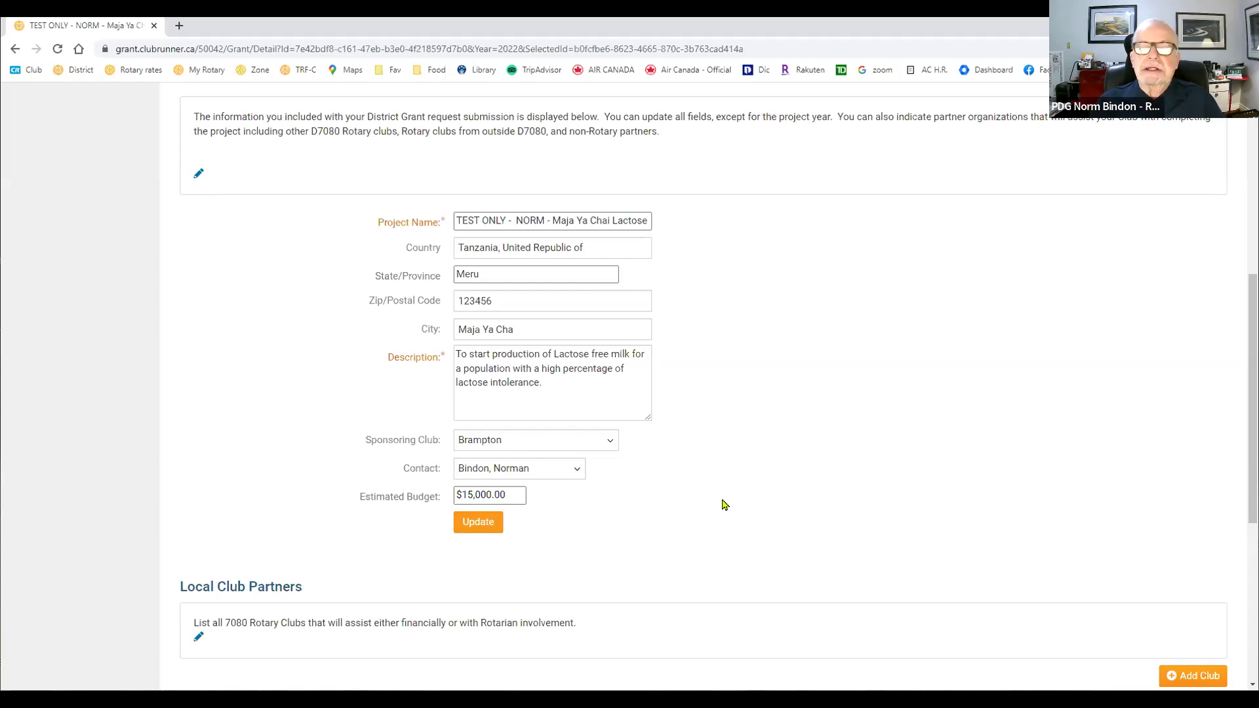
{"action": "left_click", "coordinate": [485, 526]}
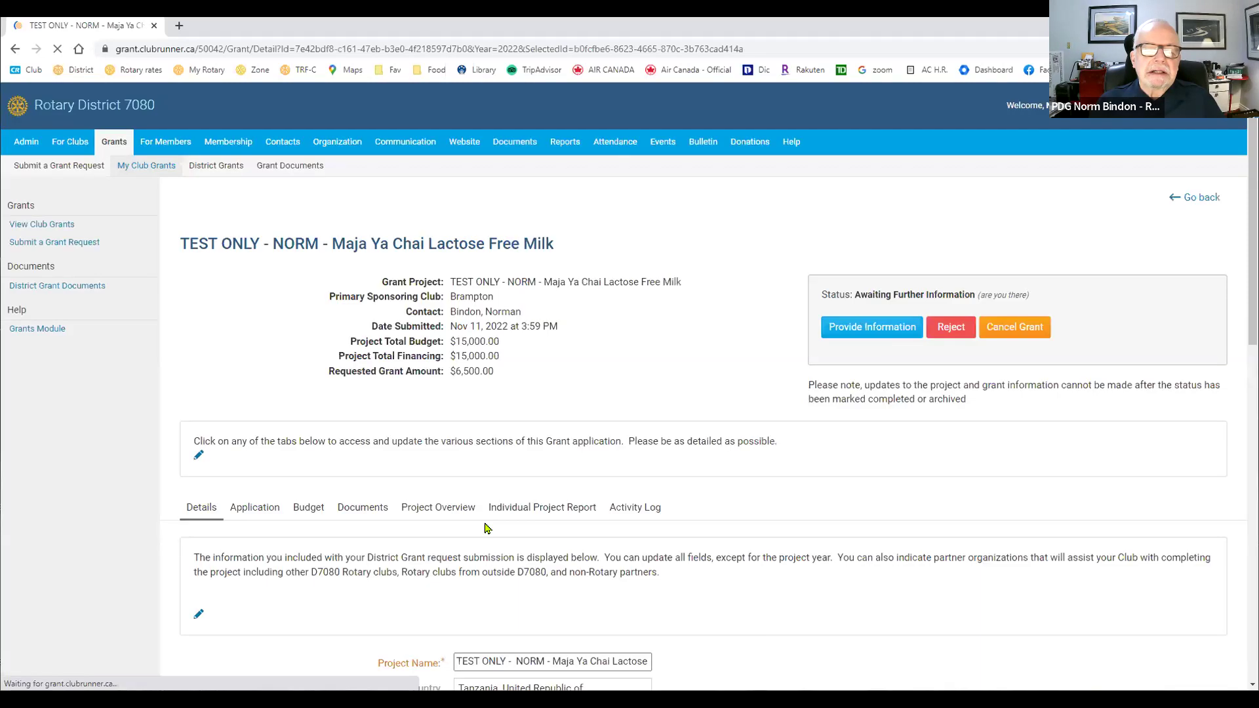
Examine the grant's Local Club Partners and Other Partners lists together with its sponsoring club and contact details
{"action": "scroll", "coordinate": [576, 435], "scroll_direction": "down", "scroll_amount": 10}
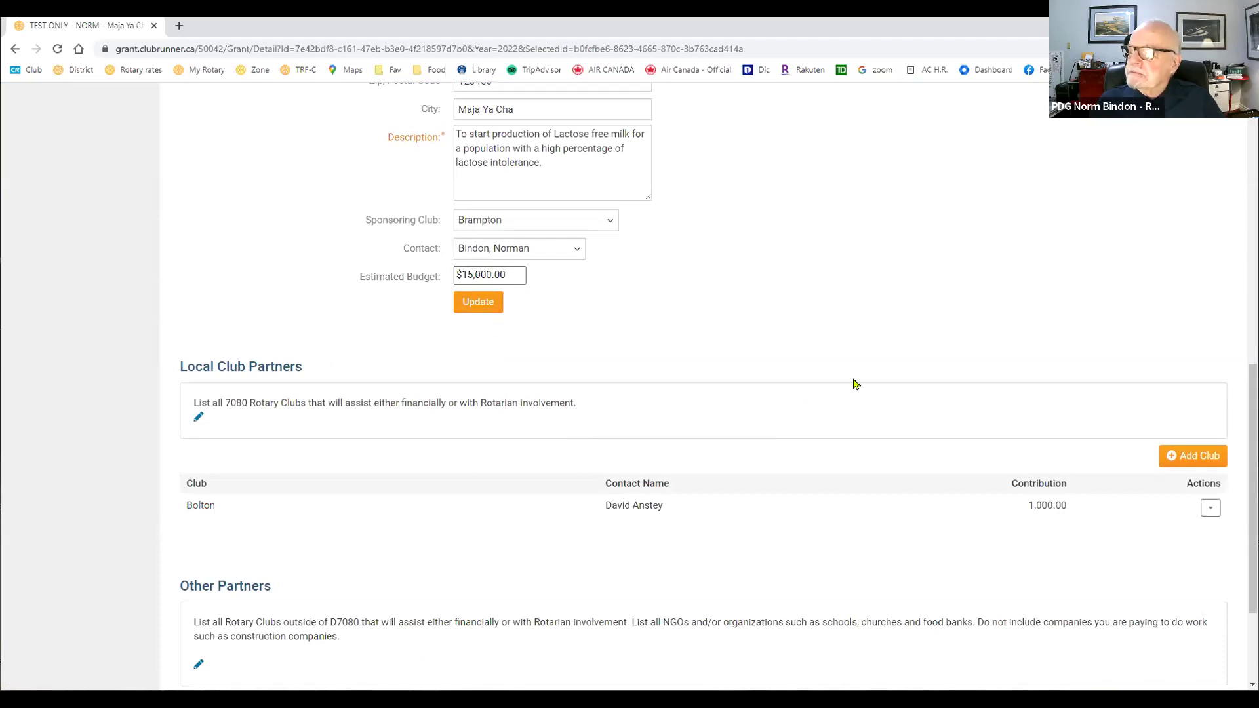
{"action": "scroll", "coordinate": [870, 334], "scroll_direction": "down", "scroll_amount": 3}
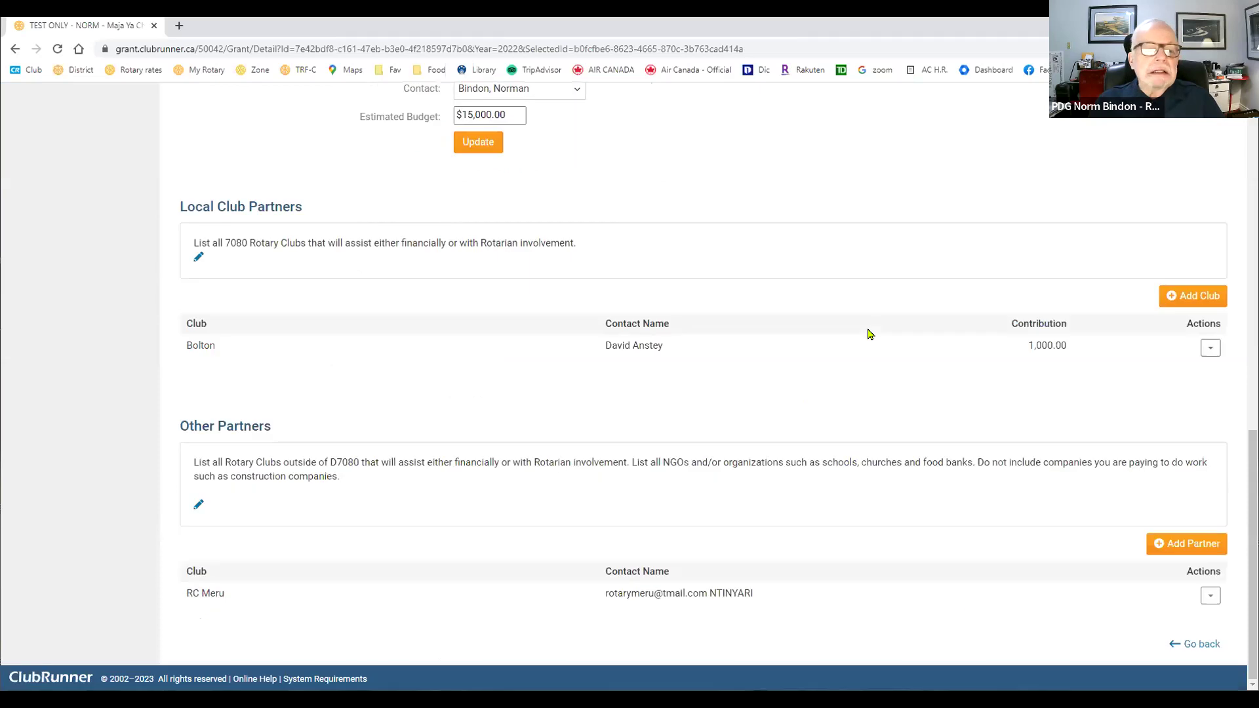
{"action": "scroll", "coordinate": [870, 335], "scroll_direction": "up", "scroll_amount": 7}
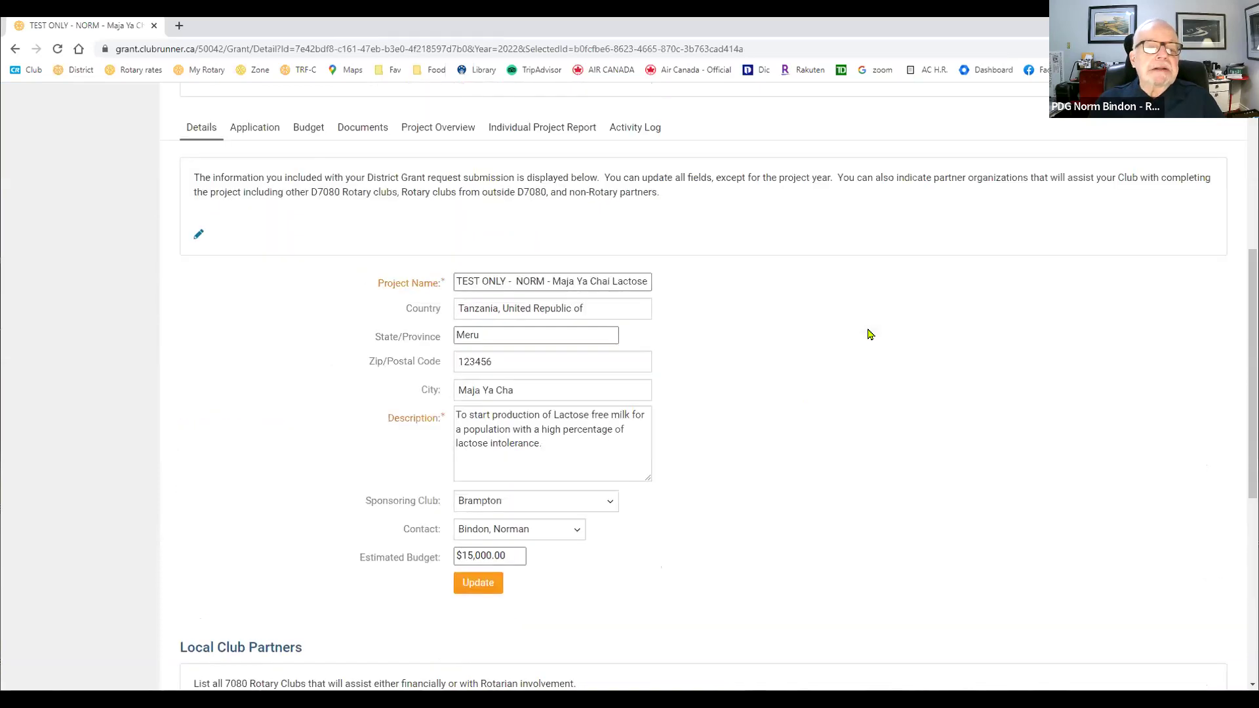
{"action": "scroll", "coordinate": [870, 334], "scroll_direction": "up", "scroll_amount": 3}
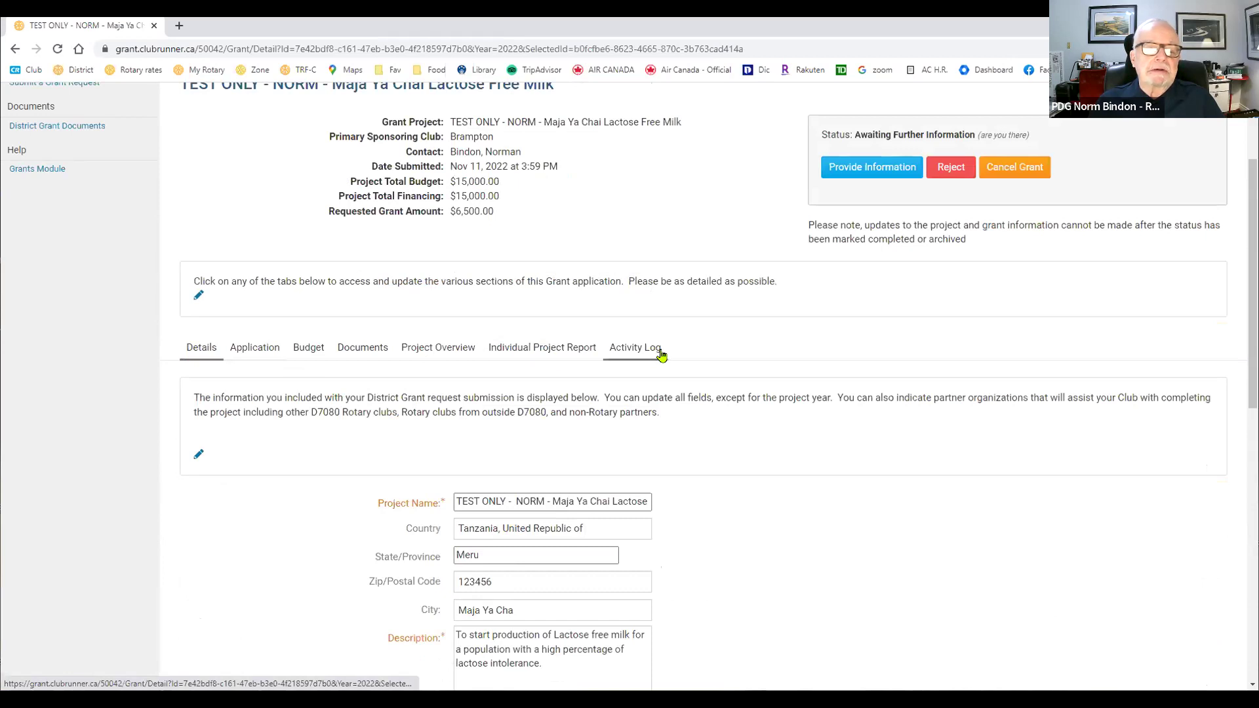
{"action": "scroll", "coordinate": [811, 393], "scroll_direction": "down", "scroll_amount": 6}
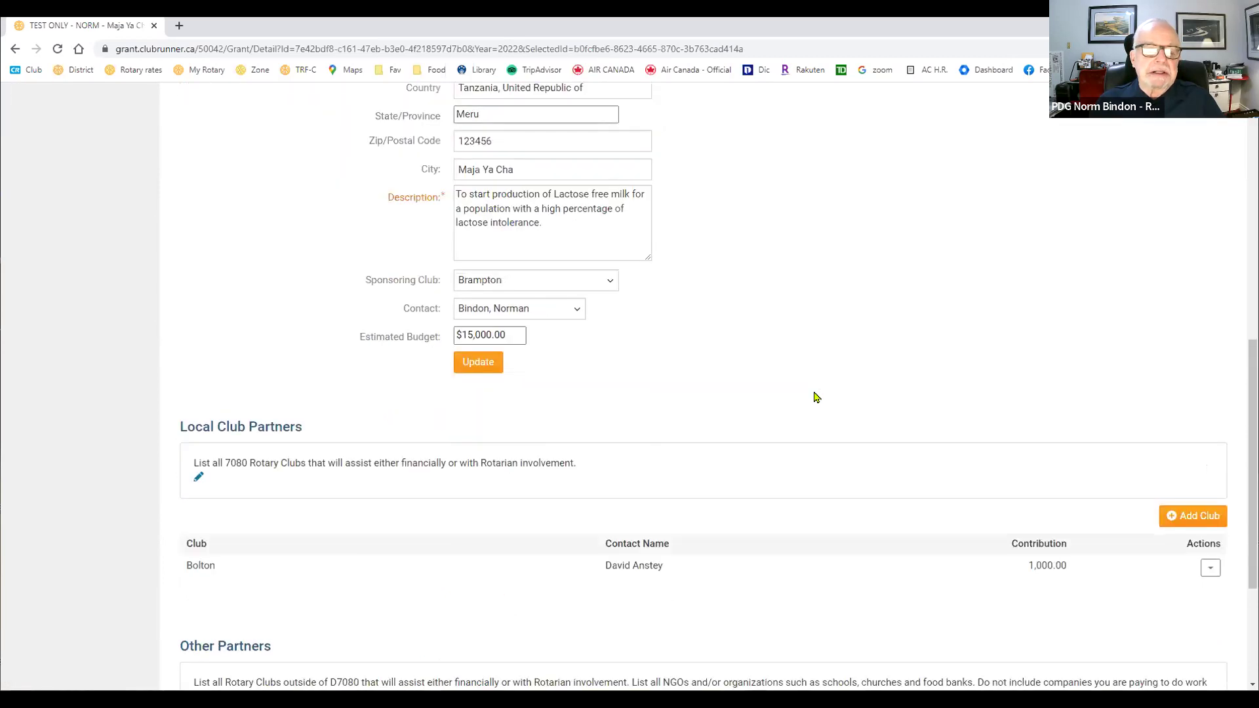
{"action": "scroll", "coordinate": [814, 396], "scroll_direction": "down", "scroll_amount": 3}
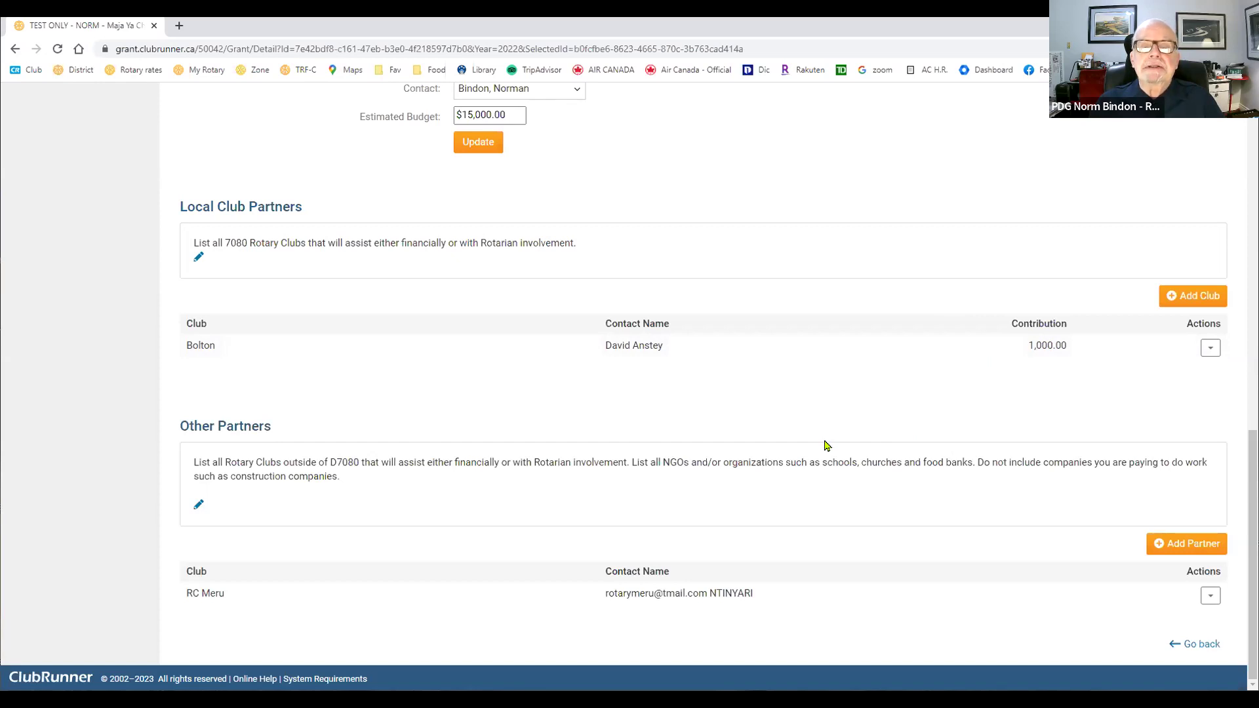
{"action": "scroll", "coordinate": [627, 151], "scroll_direction": "up", "scroll_amount": 3}
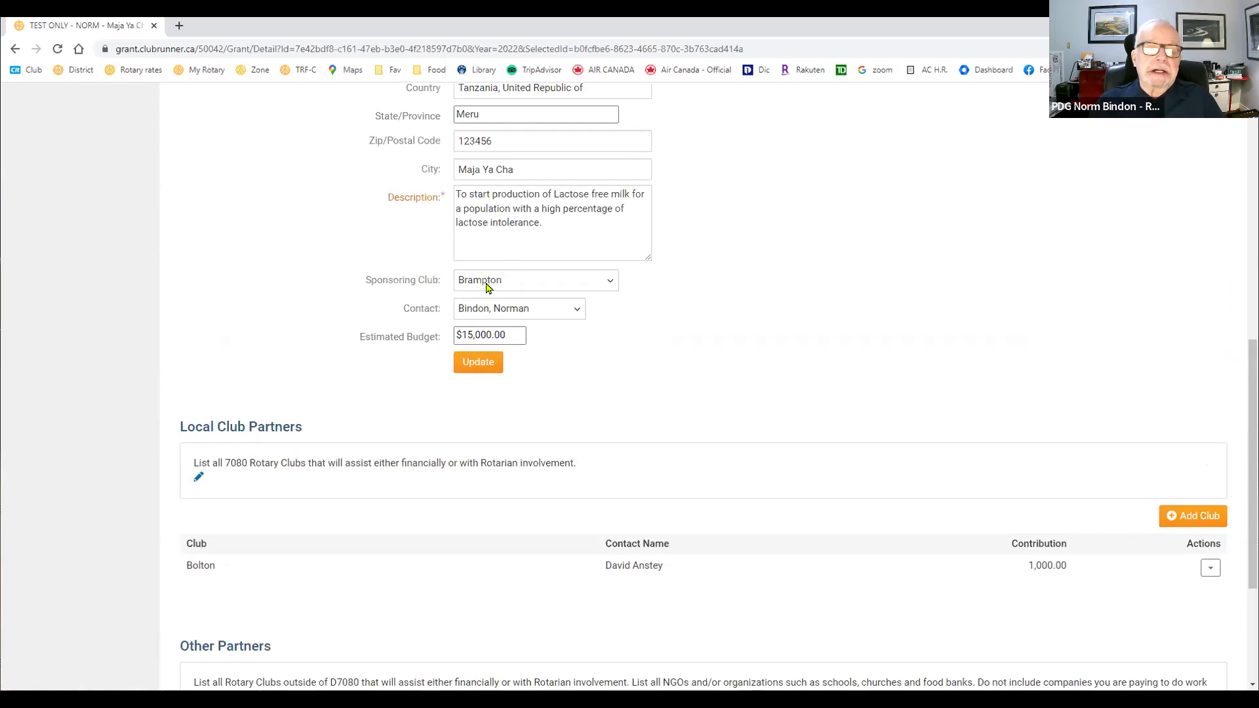
{"action": "scroll", "coordinate": [712, 388], "scroll_direction": "down", "scroll_amount": 3}
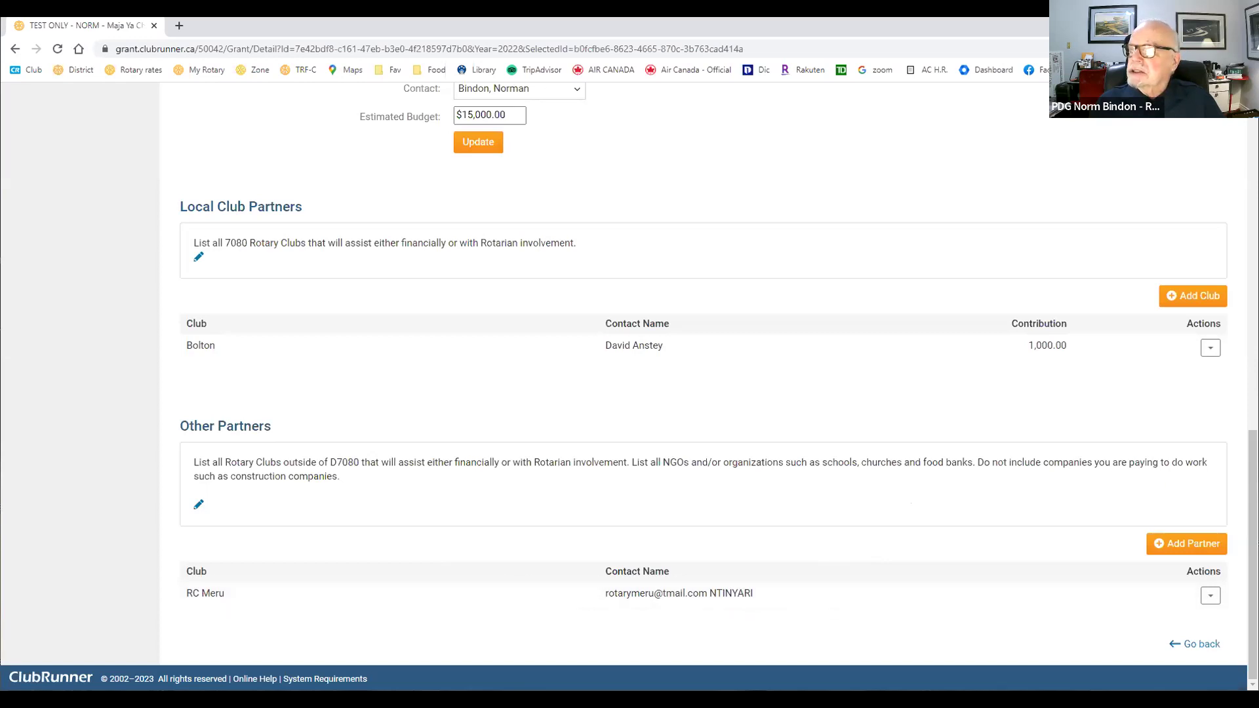
{"action": "scroll", "coordinate": [543, 269], "scroll_direction": "up", "scroll_amount": 7}
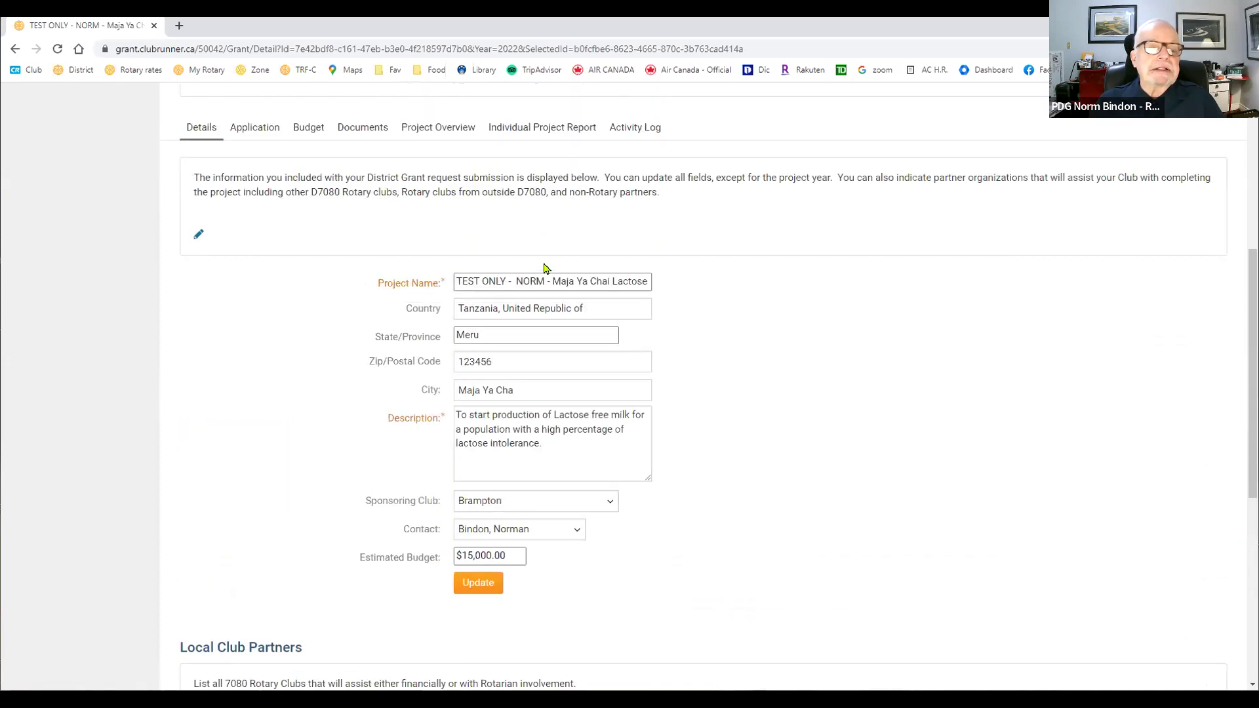
Review the General Description in the grant's application section and open its text editor, leaving it without saving
{"action": "left_click", "coordinate": [270, 131]}
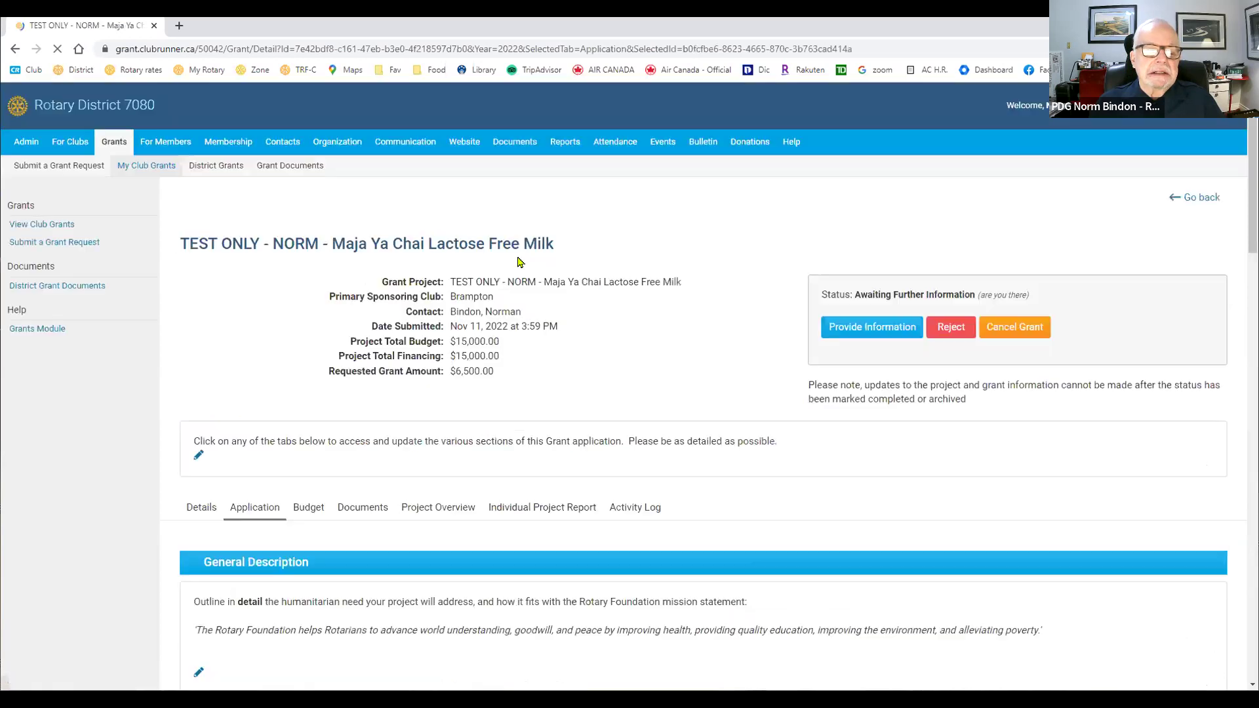
{"action": "scroll", "coordinate": [622, 334], "scroll_direction": "down", "scroll_amount": 7}
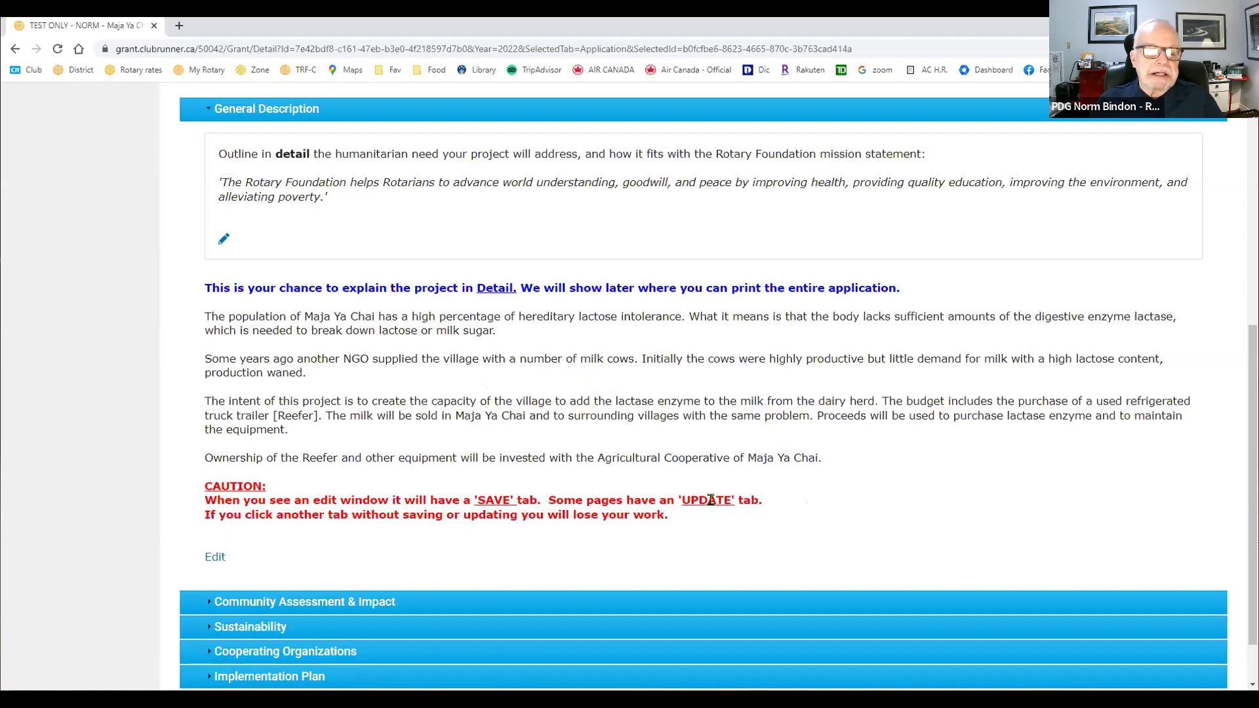
{"action": "left_click", "coordinate": [216, 558]}
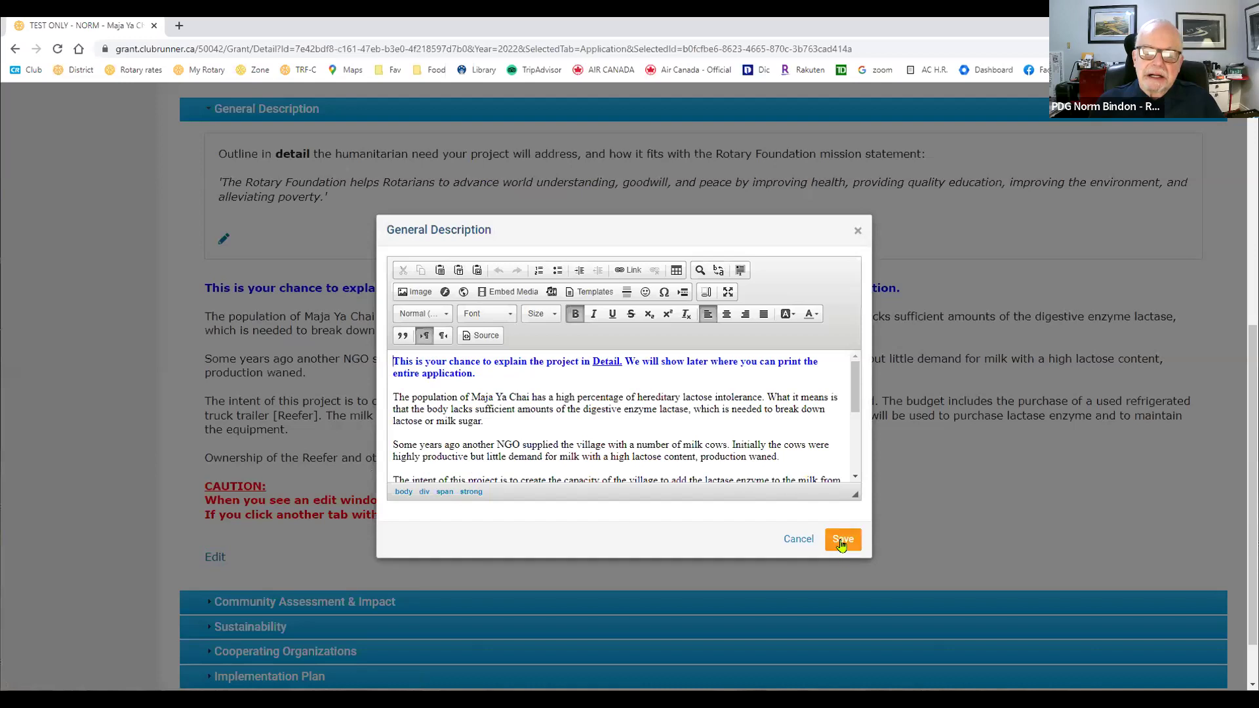
{"action": "left_click", "coordinate": [792, 544]}
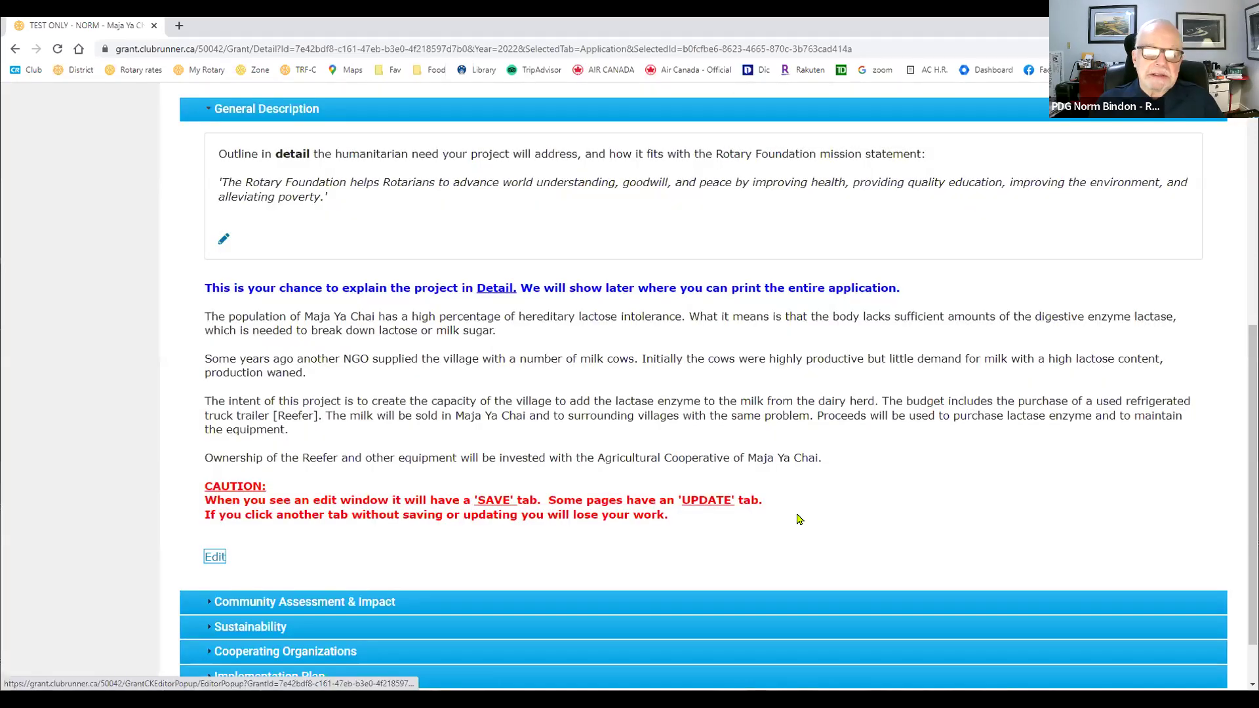
Review the application's Community Assessment & Impact, Sustainability, Cooperating Organizations and Implementation Plan sections, including the project timeline
{"action": "scroll", "coordinate": [333, 537], "scroll_direction": "down", "scroll_amount": 1}
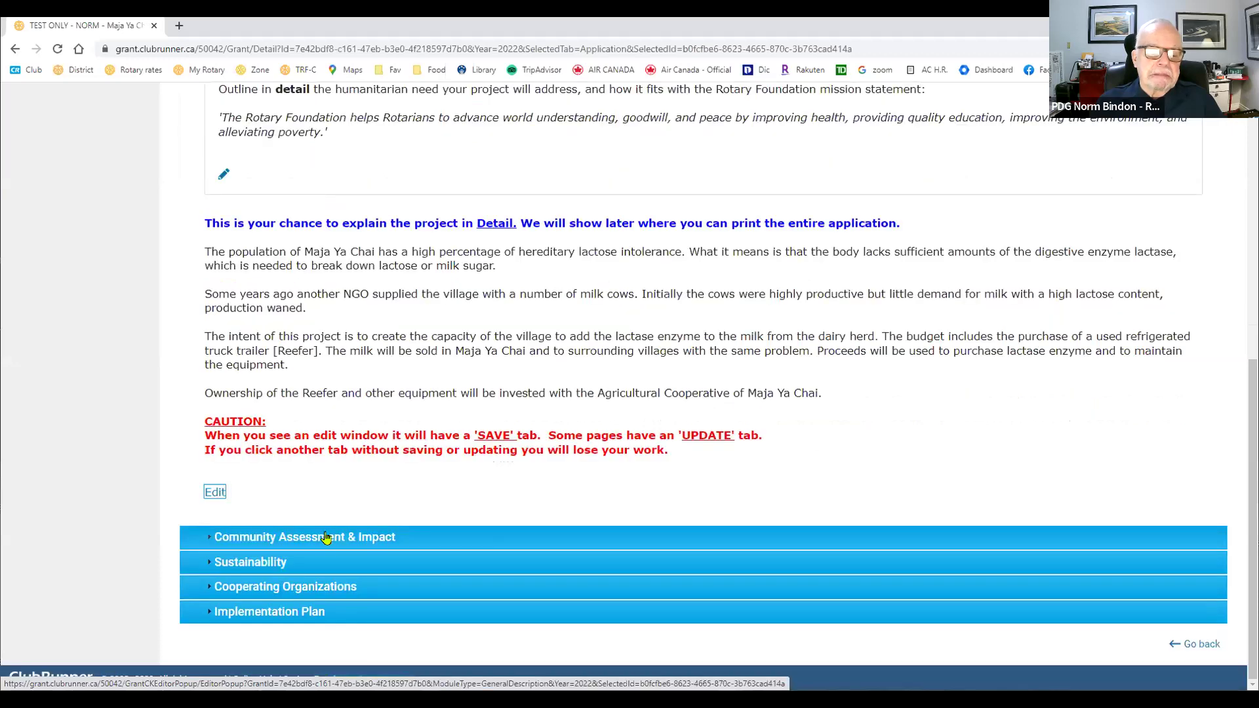
{"action": "left_click", "coordinate": [328, 539]}
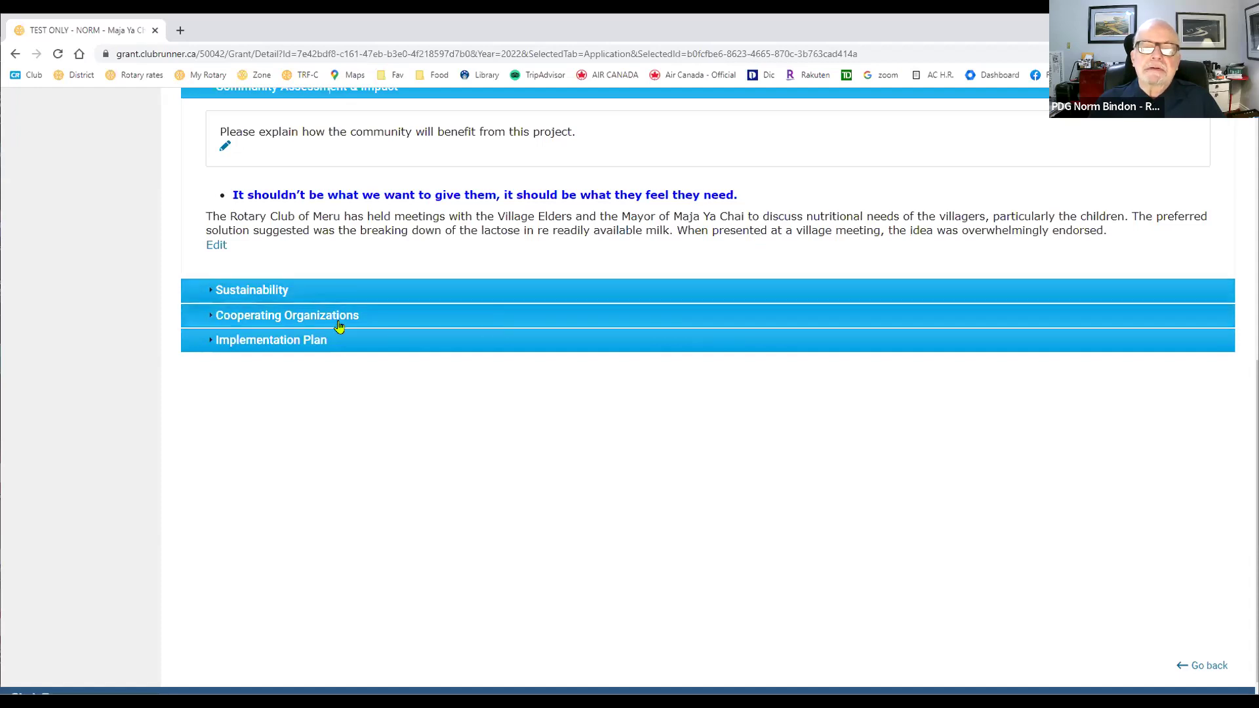
{"action": "left_click", "coordinate": [272, 298]}
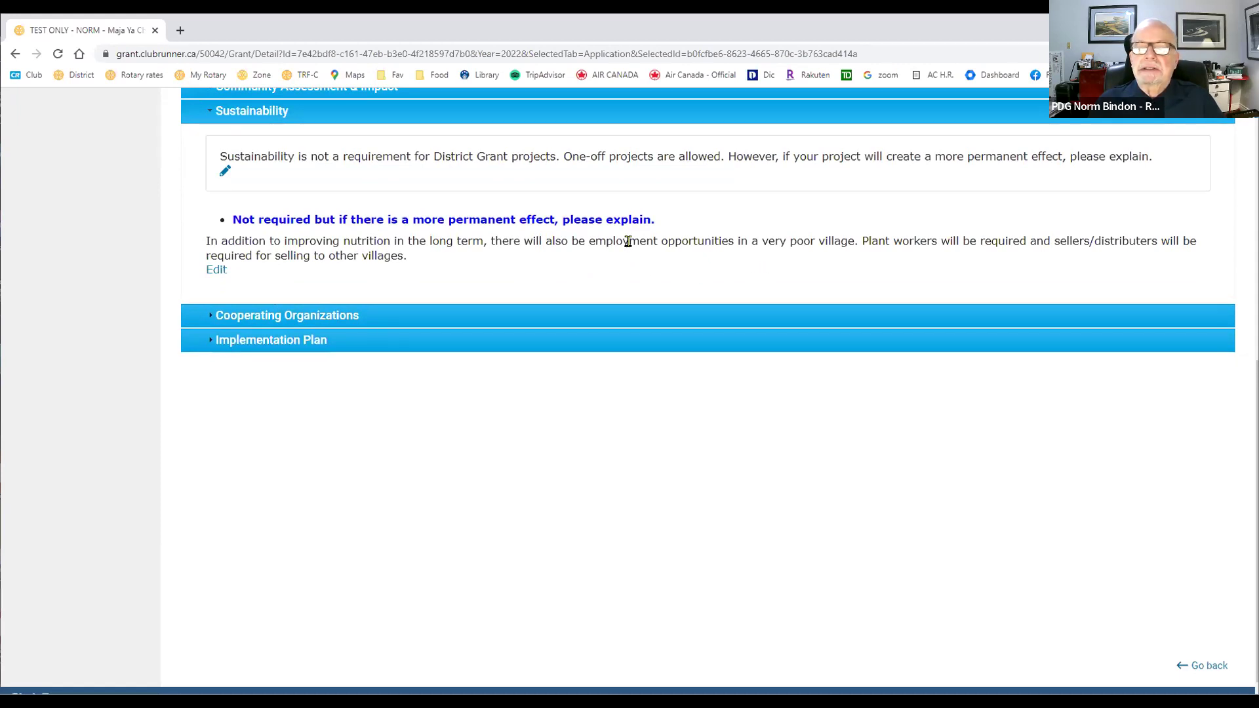
{"action": "left_click", "coordinate": [300, 316]}
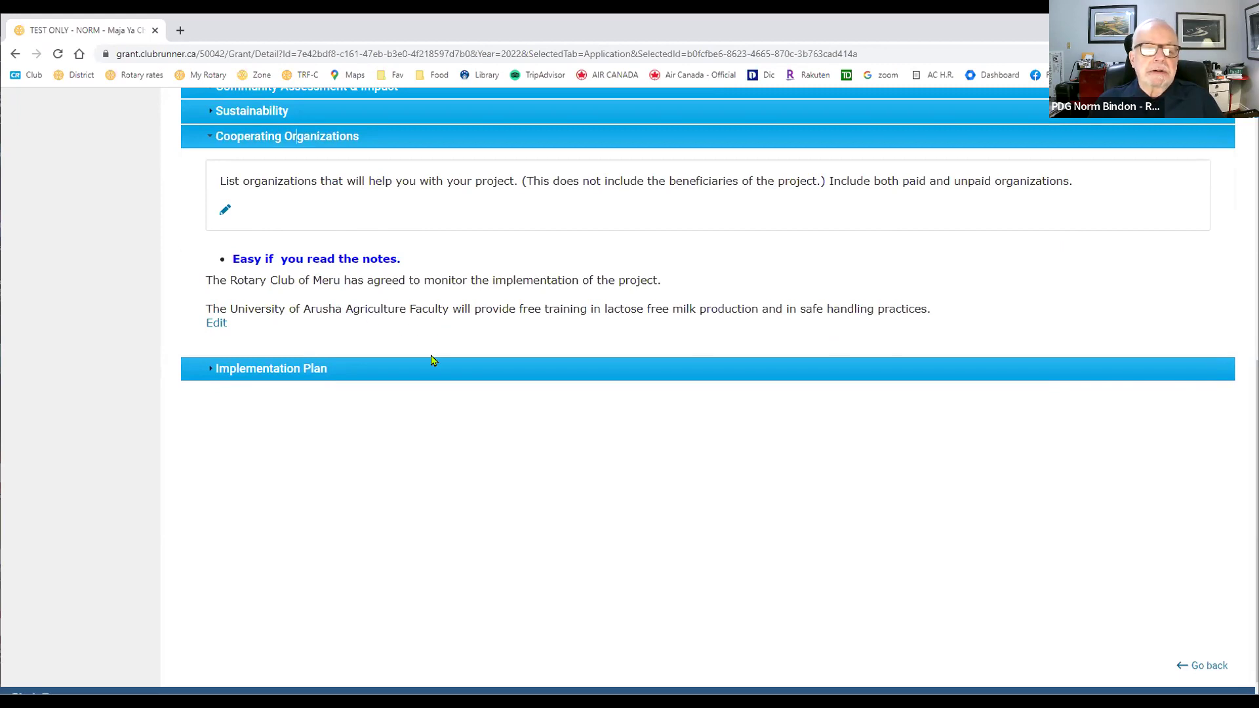
{"action": "left_click", "coordinate": [268, 372]}
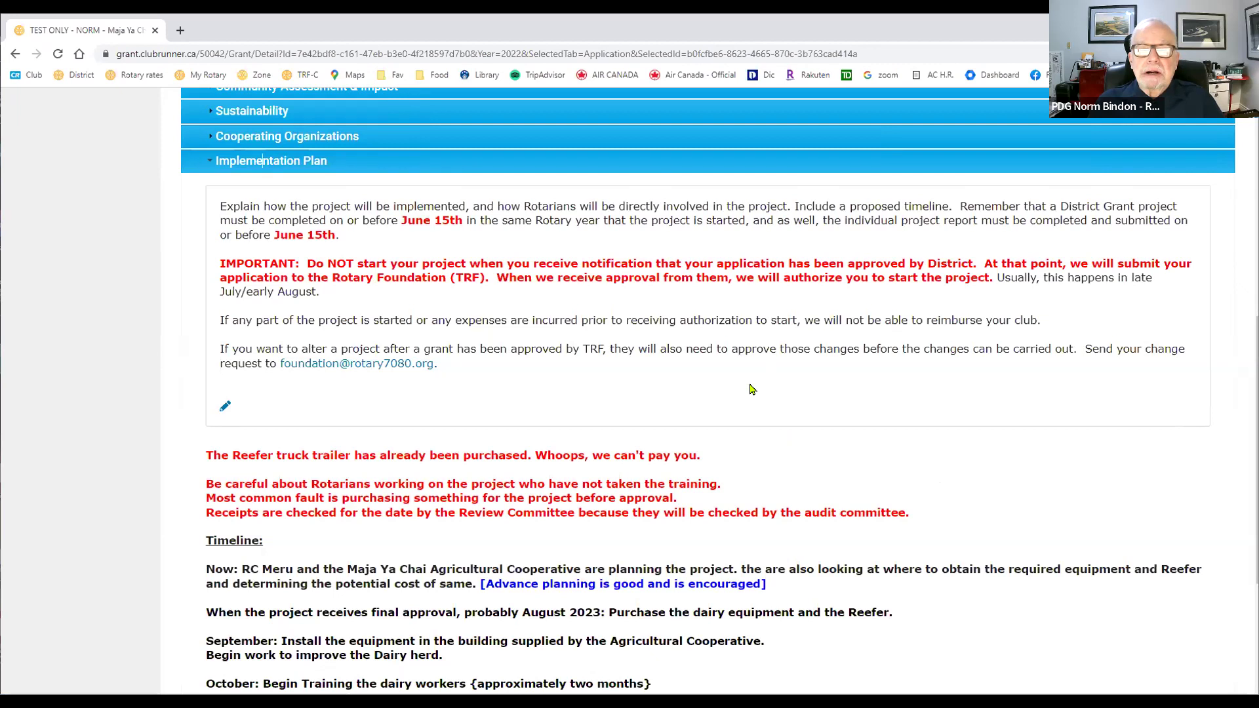
{"action": "scroll", "coordinate": [754, 389], "scroll_direction": "down", "scroll_amount": 3}
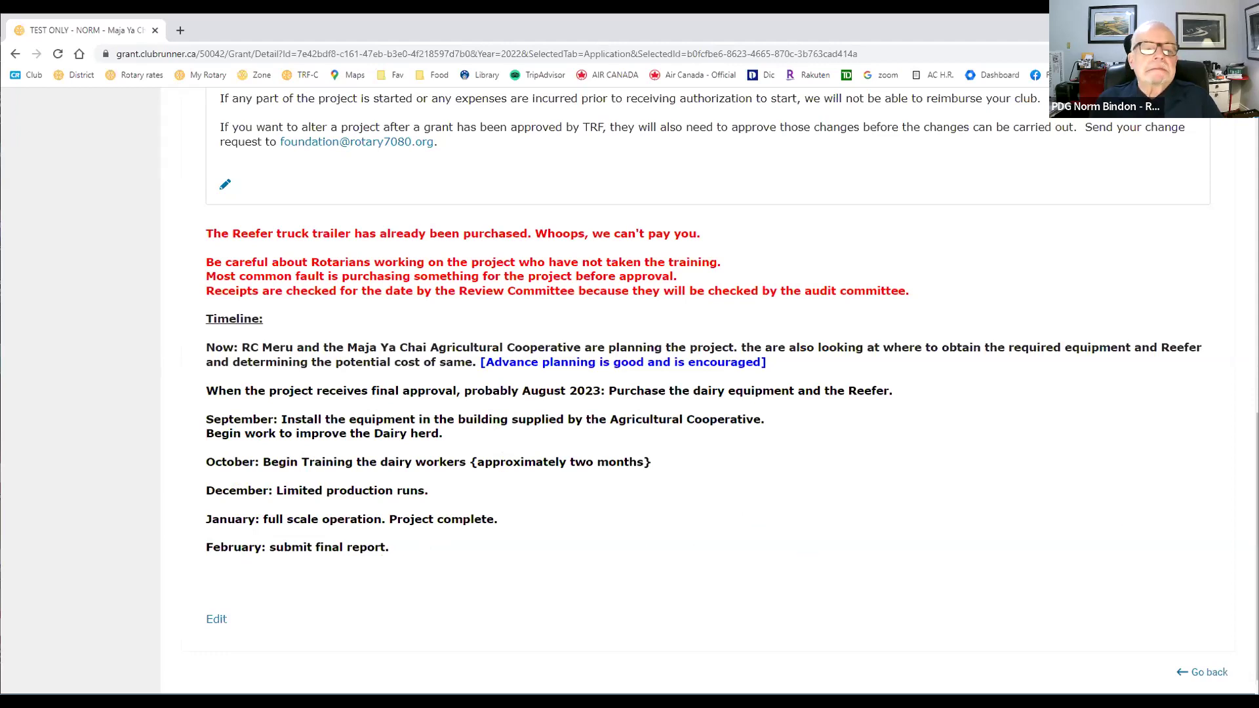
Examine the grant's budget, covering the Expected Expenses instructions and items and the Expected Income sources
{"action": "scroll", "coordinate": [534, 319], "scroll_direction": "up", "scroll_amount": 10}
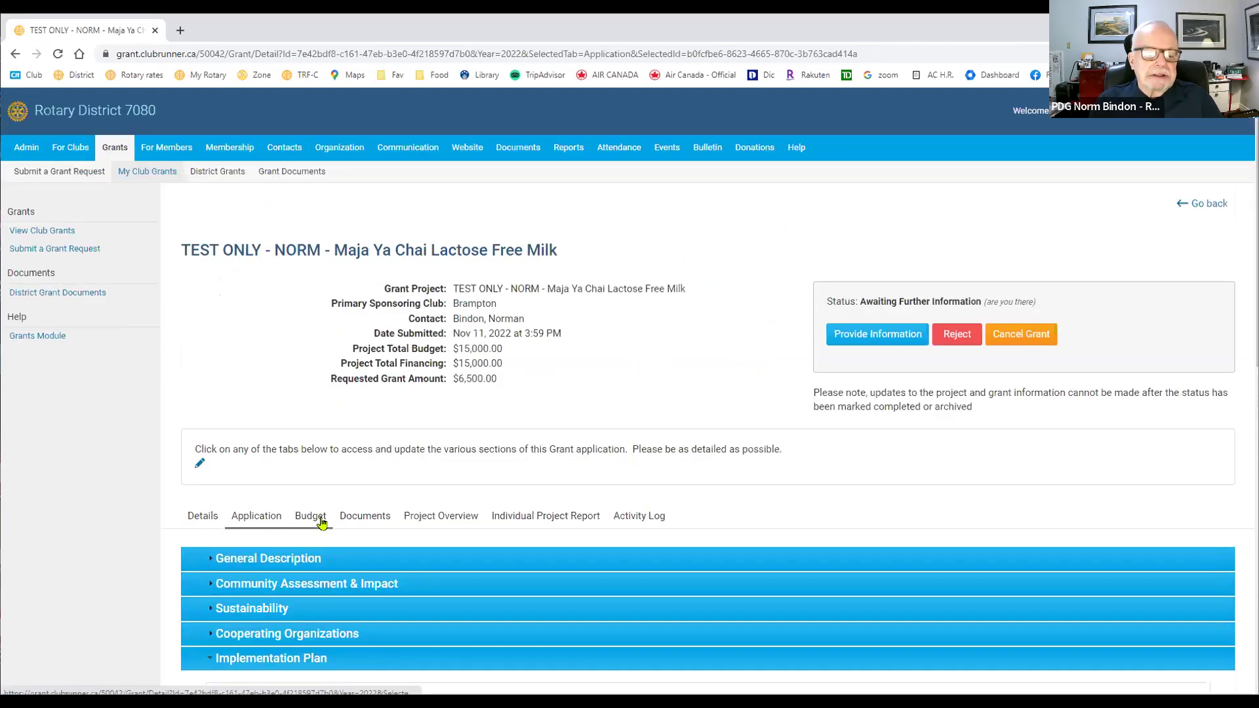
{"action": "left_click", "coordinate": [321, 521]}
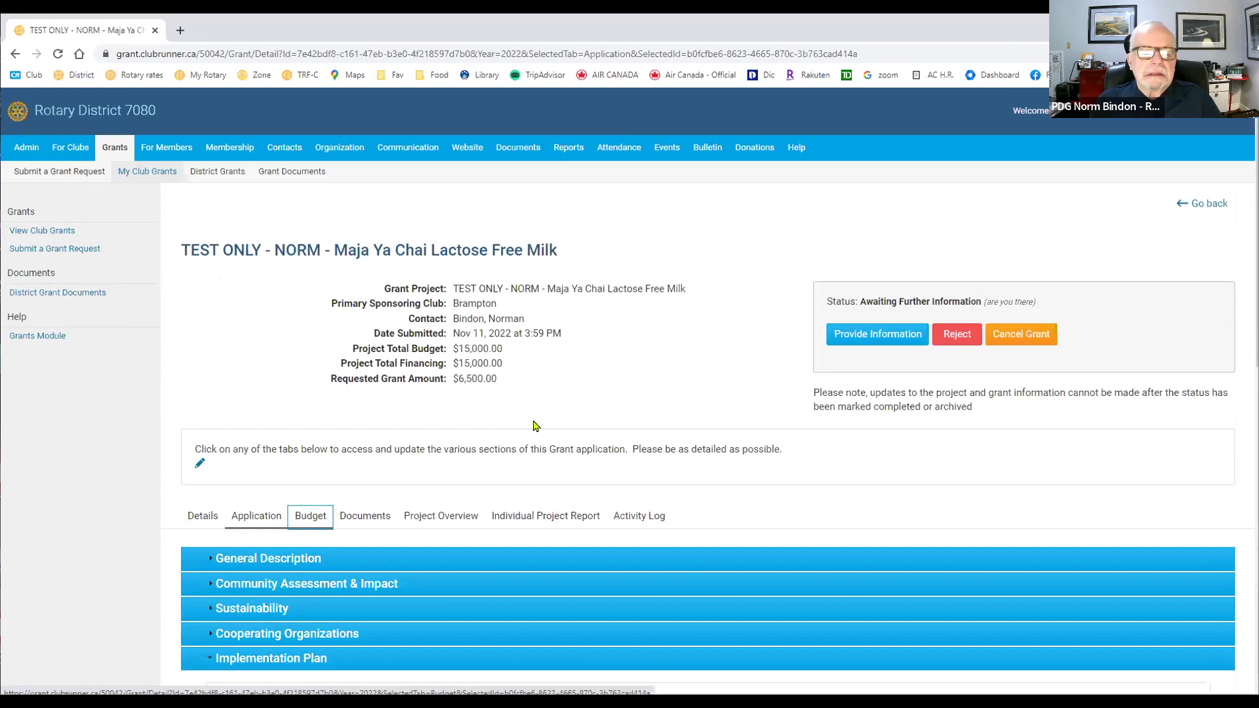
{"action": "scroll", "coordinate": [535, 426], "scroll_direction": "down", "scroll_amount": 3}
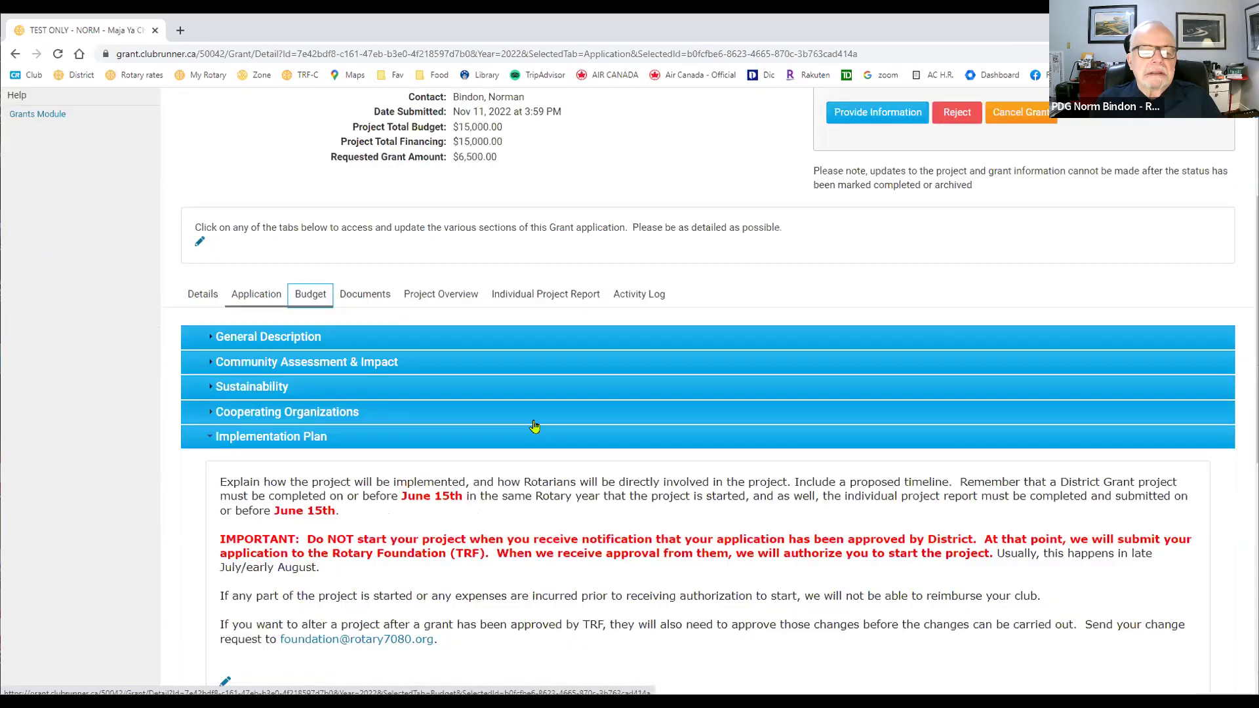
{"action": "left_click", "coordinate": [308, 296]}
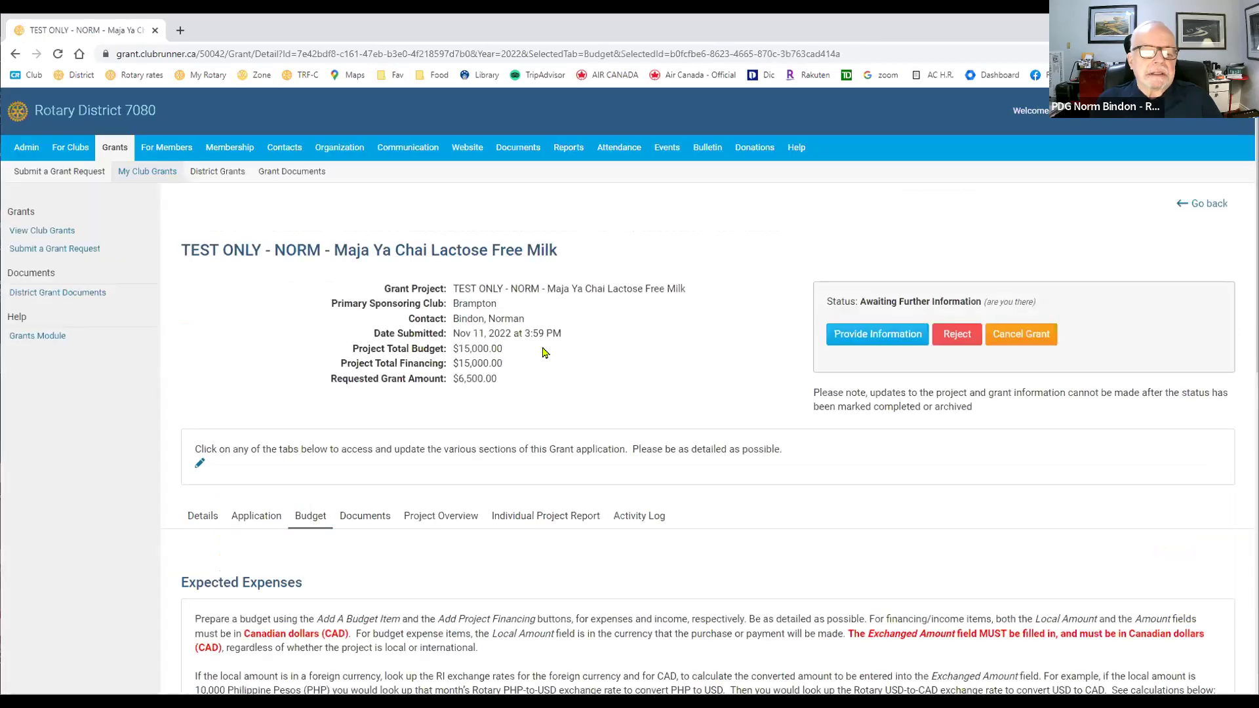
{"action": "scroll", "coordinate": [543, 352], "scroll_direction": "down", "scroll_amount": 6}
{"action": "scroll", "coordinate": [543, 352], "scroll_direction": "down", "scroll_amount": 3}
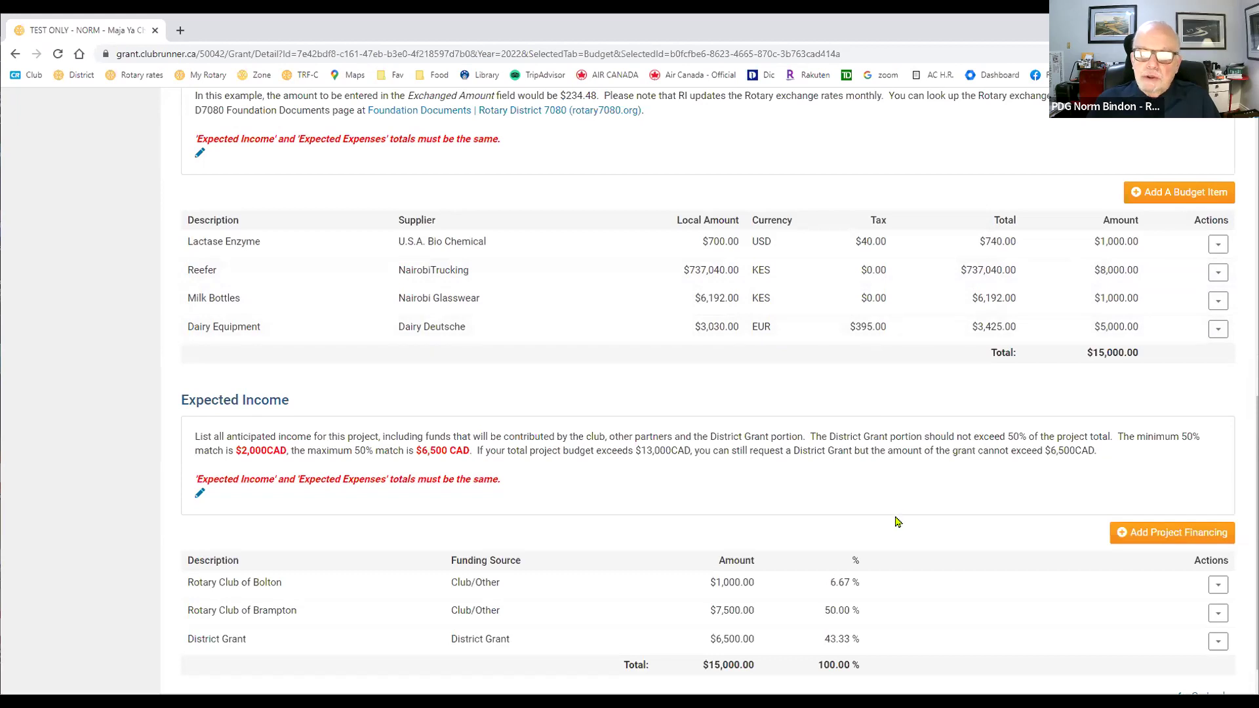
{"action": "scroll", "coordinate": [897, 522], "scroll_direction": "down", "scroll_amount": 1}
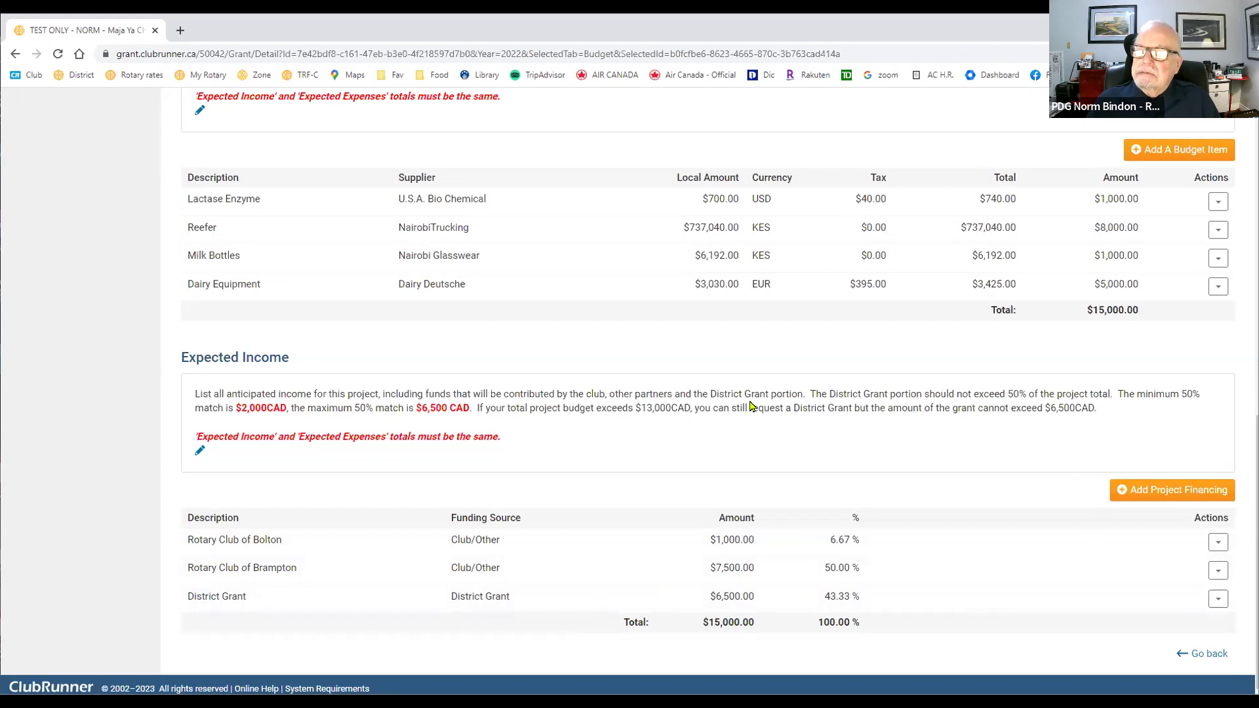
Show the grant's project documents and collapse the Pictures of the Project folder
{"action": "scroll", "coordinate": [751, 407], "scroll_direction": "up", "scroll_amount": 7}
{"action": "scroll", "coordinate": [751, 406], "scroll_direction": "up", "scroll_amount": 4}
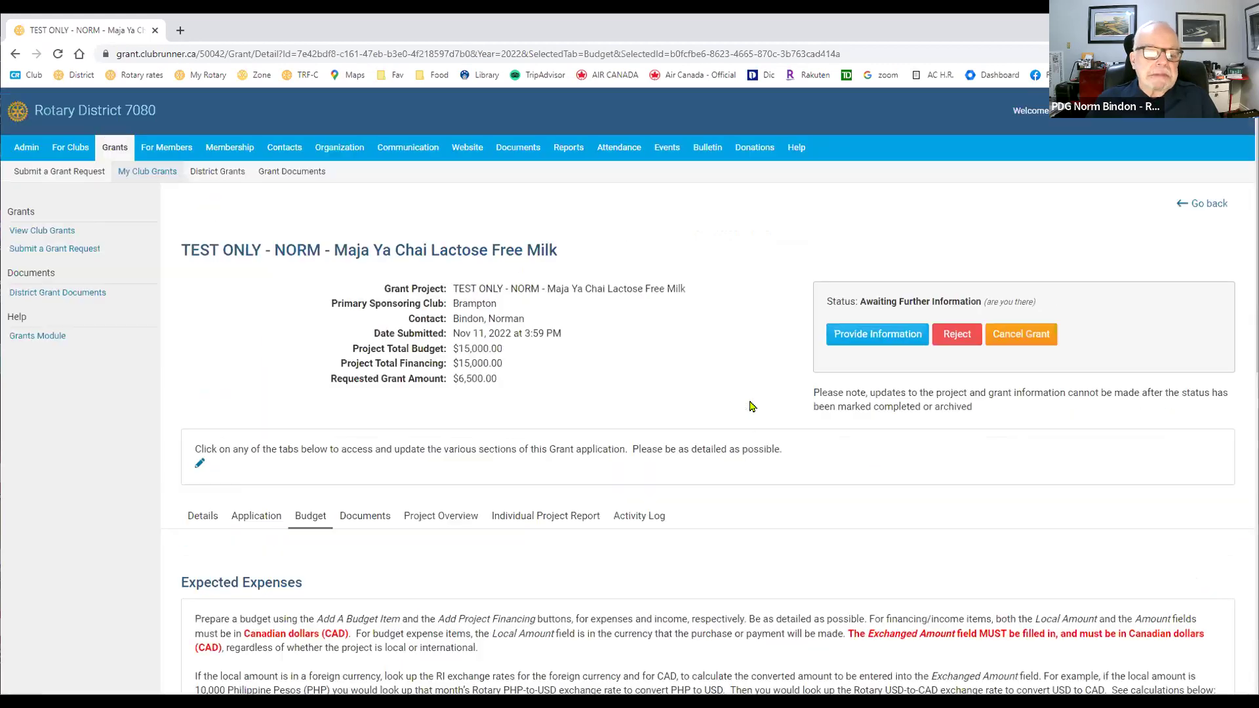
{"action": "left_click", "coordinate": [371, 522]}
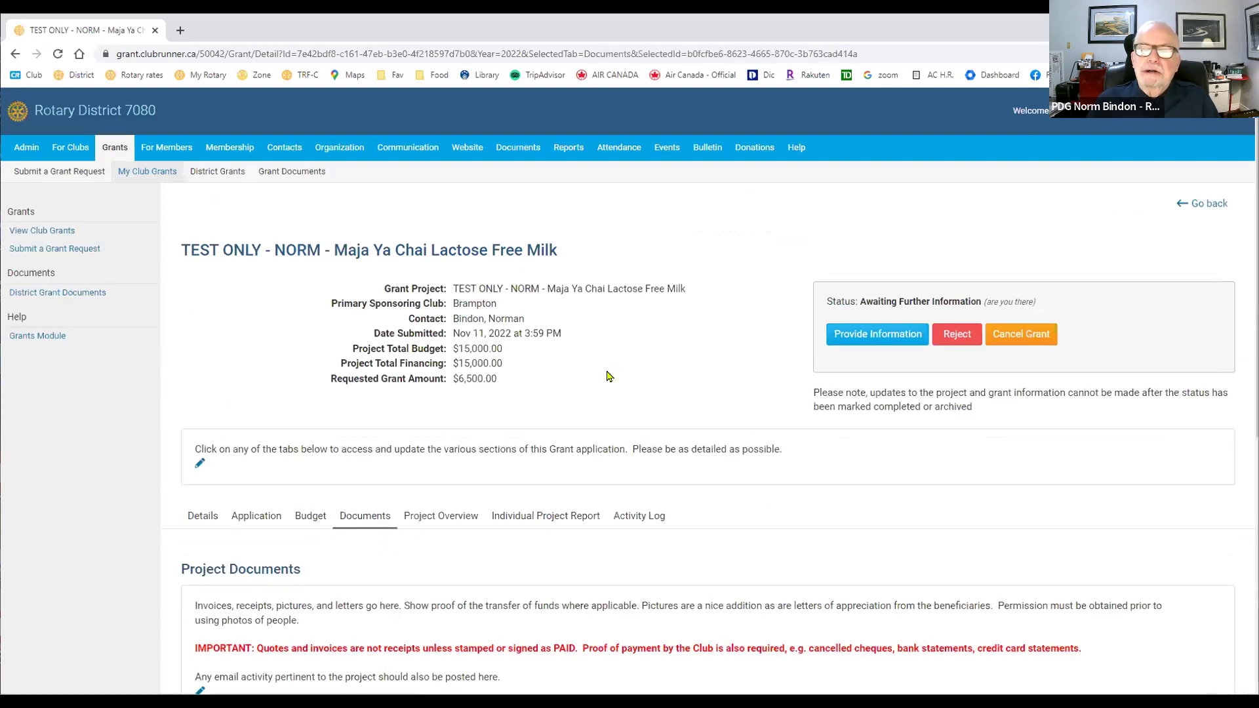
{"action": "scroll", "coordinate": [607, 375], "scroll_direction": "down", "scroll_amount": 7}
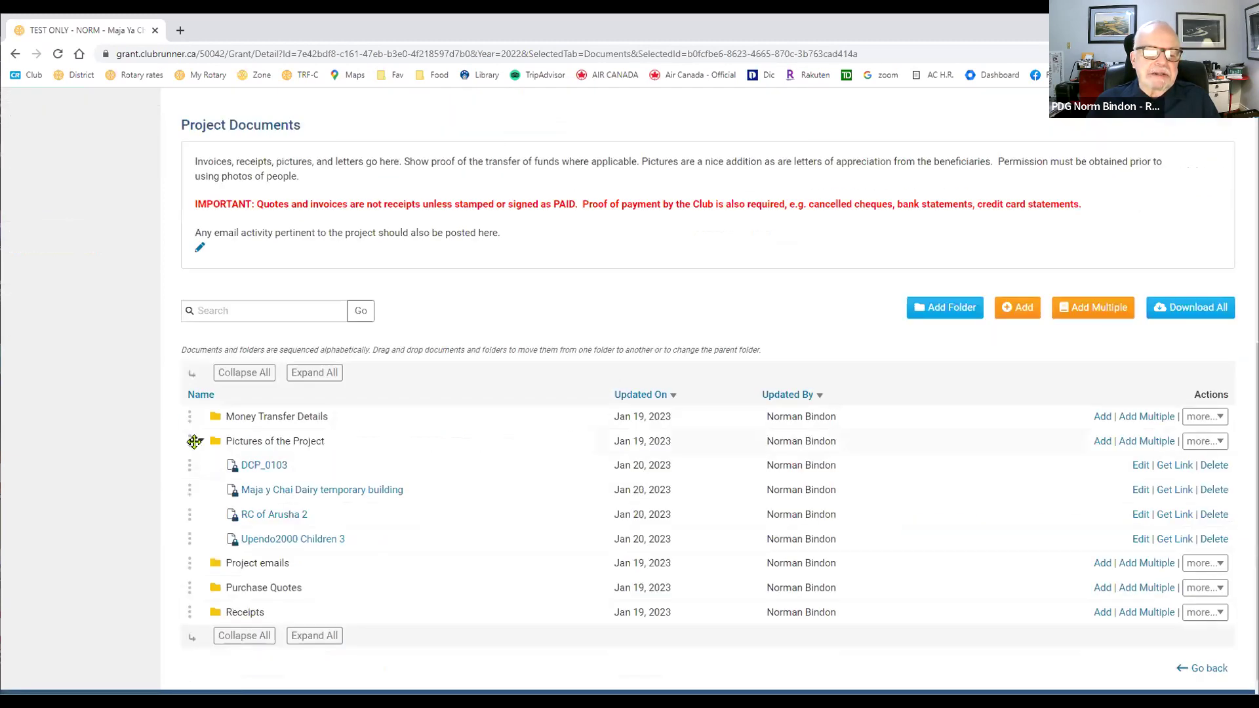
{"action": "left_click", "coordinate": [203, 444]}
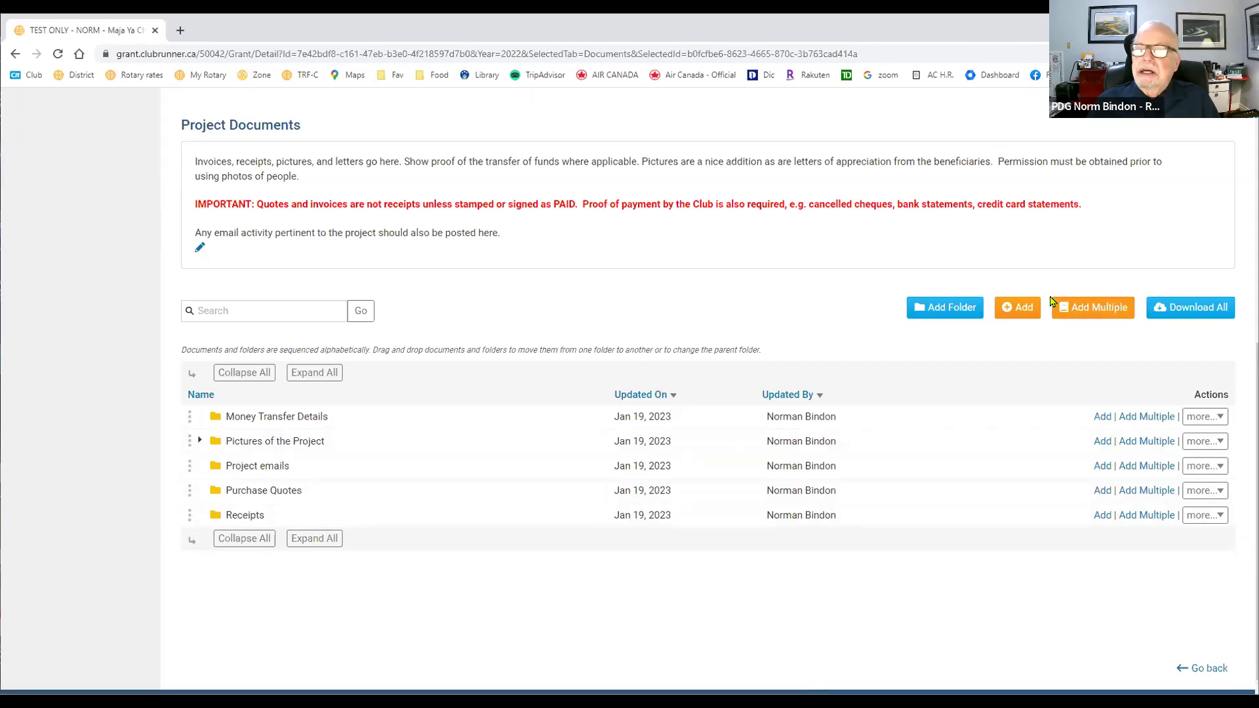
Inspect the single-document and multiple-document upload forms for the Money Transfer Details folder, leaving each without adding files
{"action": "left_click", "coordinate": [1102, 417]}
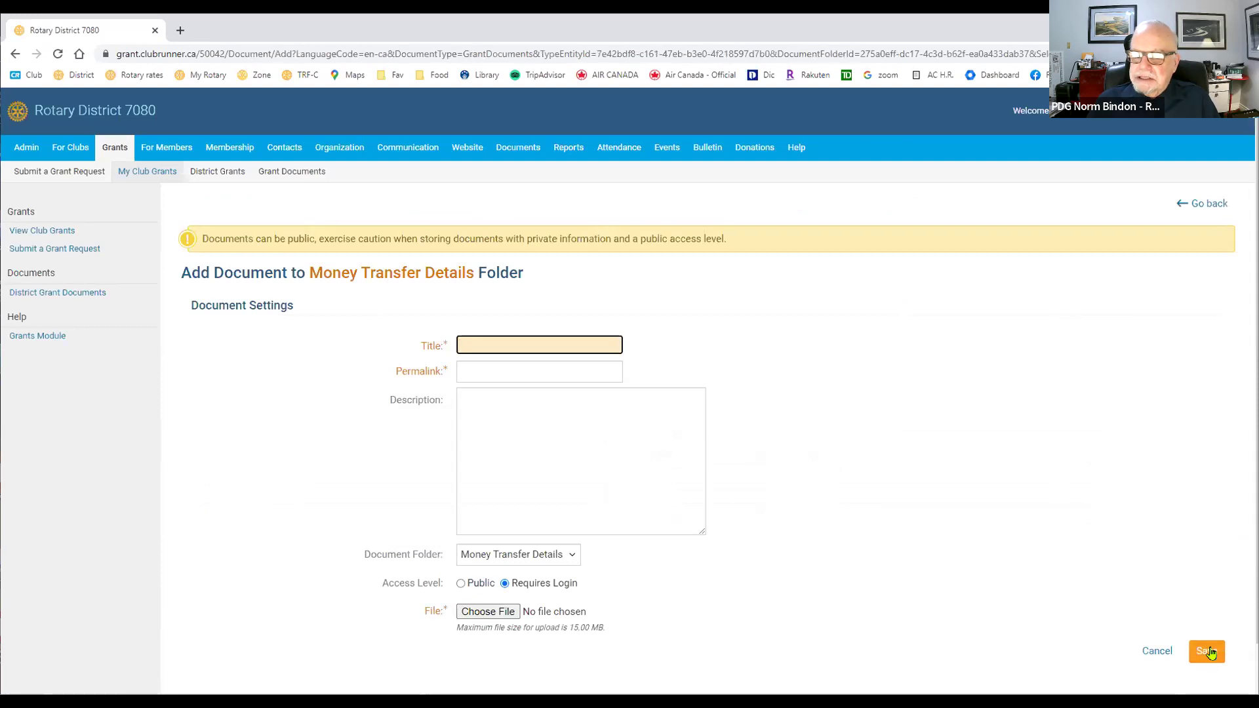
{"action": "left_click", "coordinate": [1155, 652]}
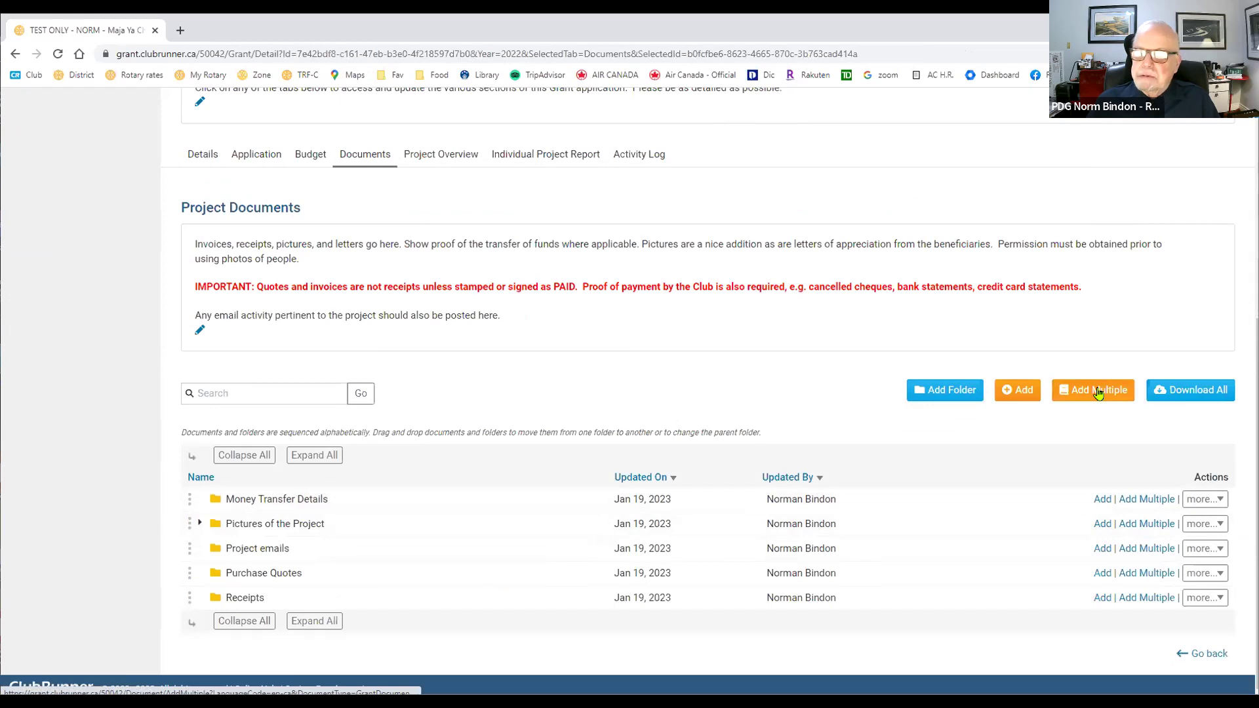
{"action": "left_click", "coordinate": [1138, 502]}
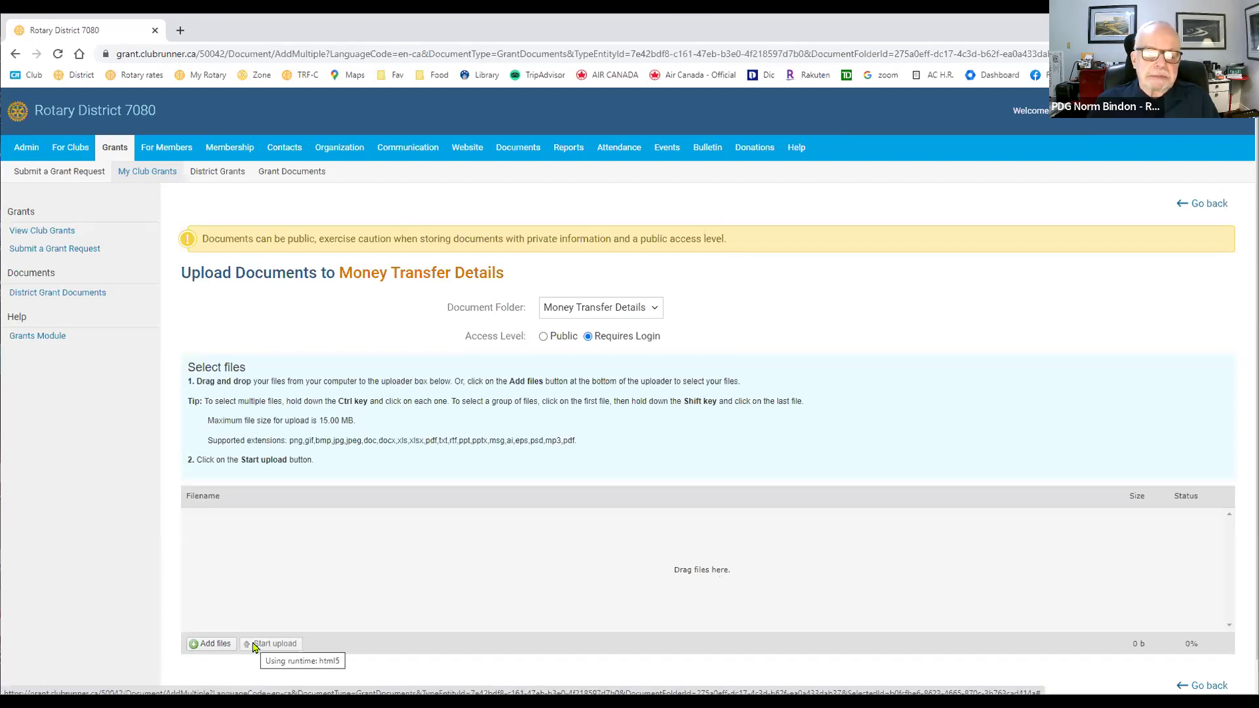
{"action": "left_click", "coordinate": [1205, 686]}
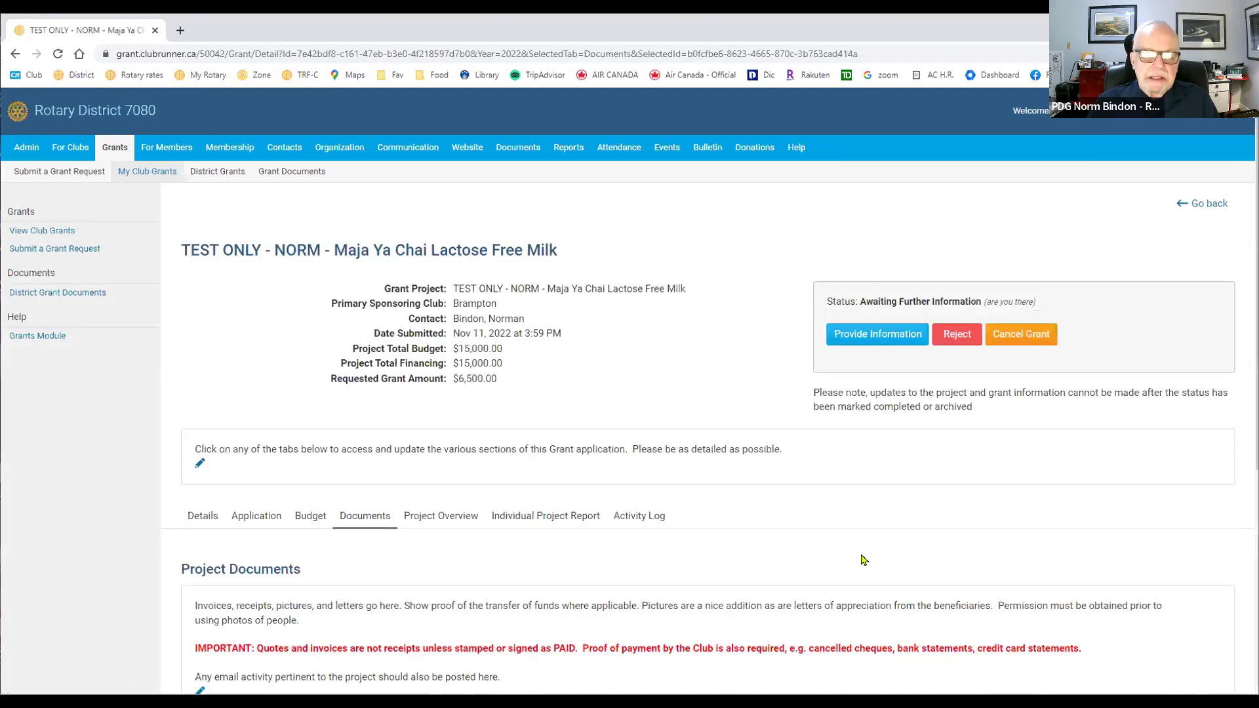
Expand the Pictures of the Project folder and view Maja y Chai Dairy temporary building, DCP_0103 and Upendo2000 Children 3, returning to the grant after each
{"action": "scroll", "coordinate": [838, 544], "scroll_direction": "down", "scroll_amount": 5}
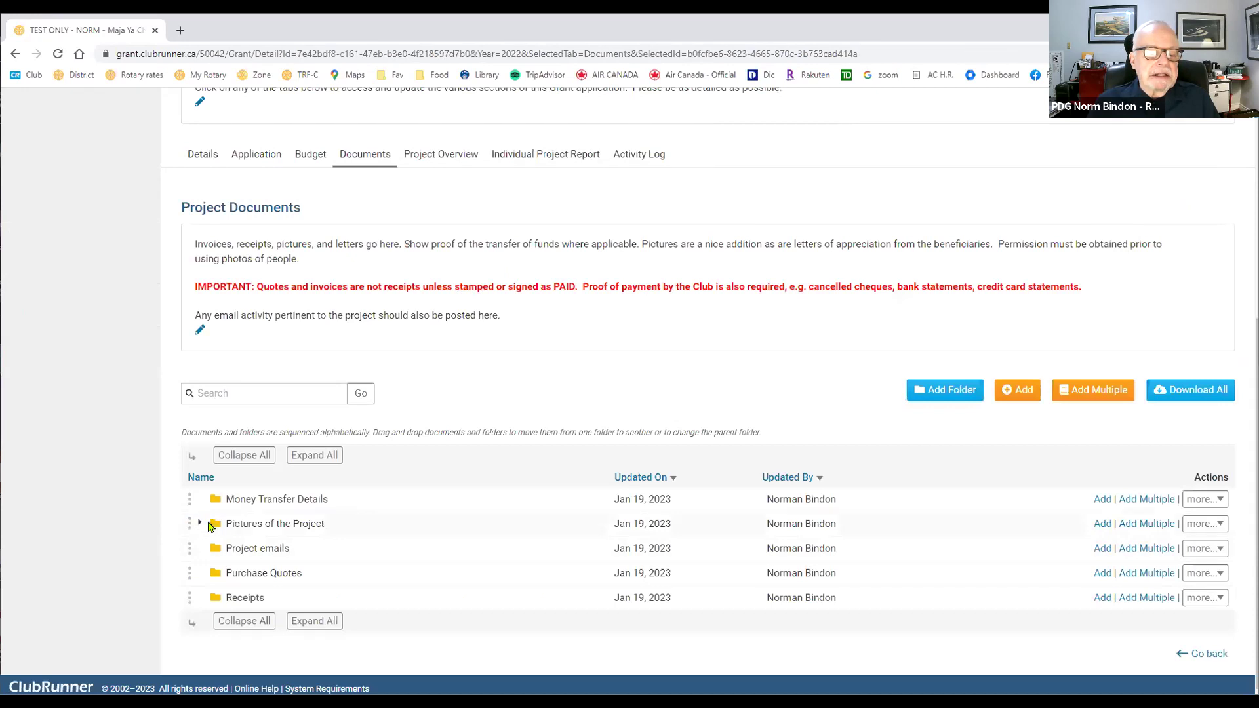
{"action": "left_click", "coordinate": [202, 524]}
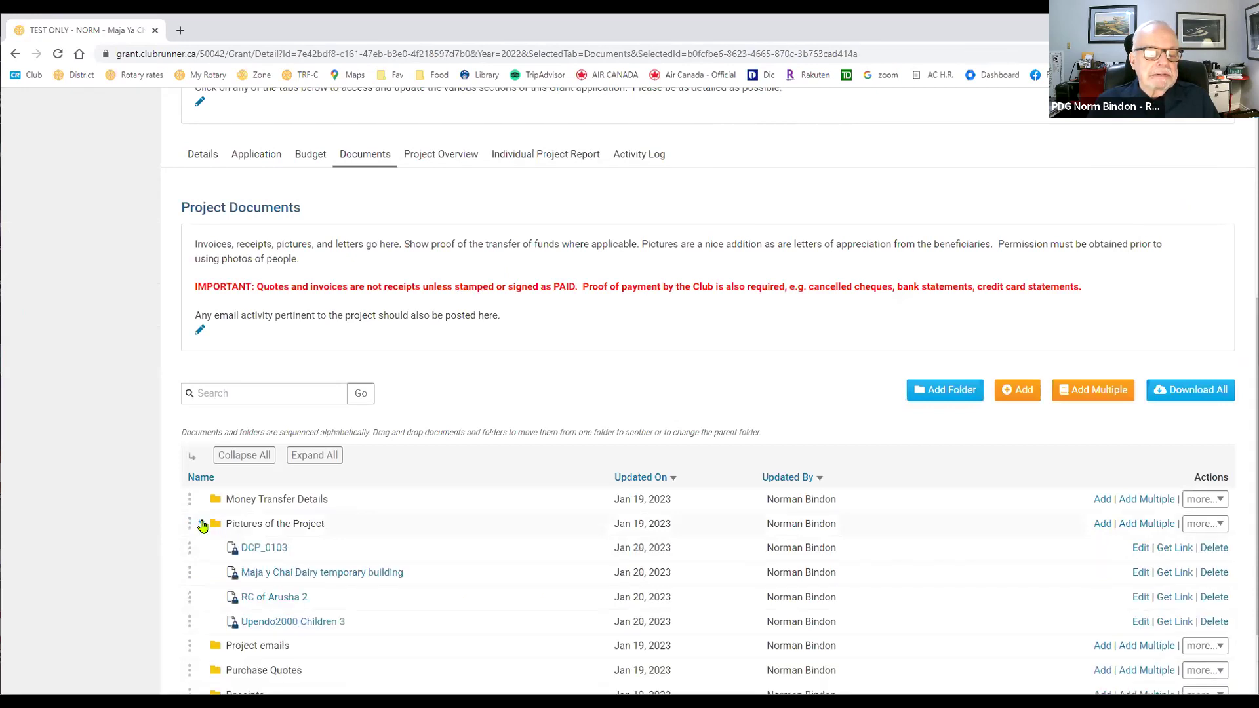
{"action": "scroll", "coordinate": [396, 534], "scroll_direction": "down", "scroll_amount": 2}
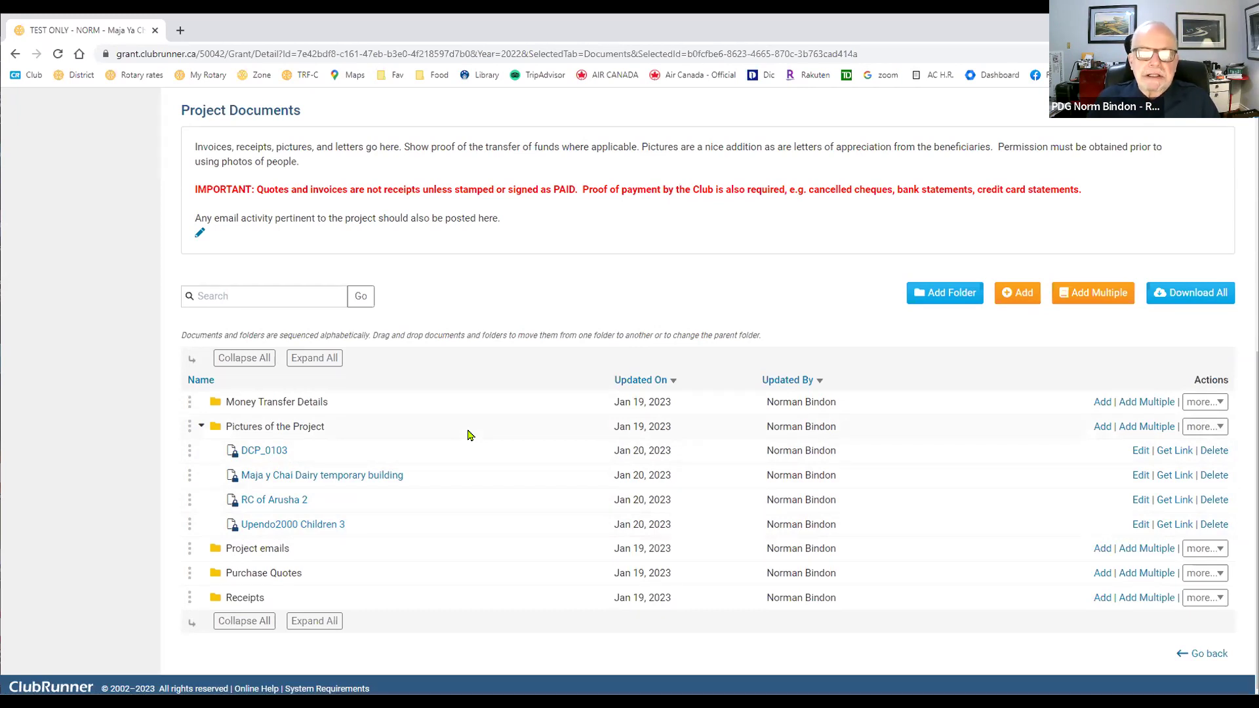
{"action": "left_click", "coordinate": [327, 483]}
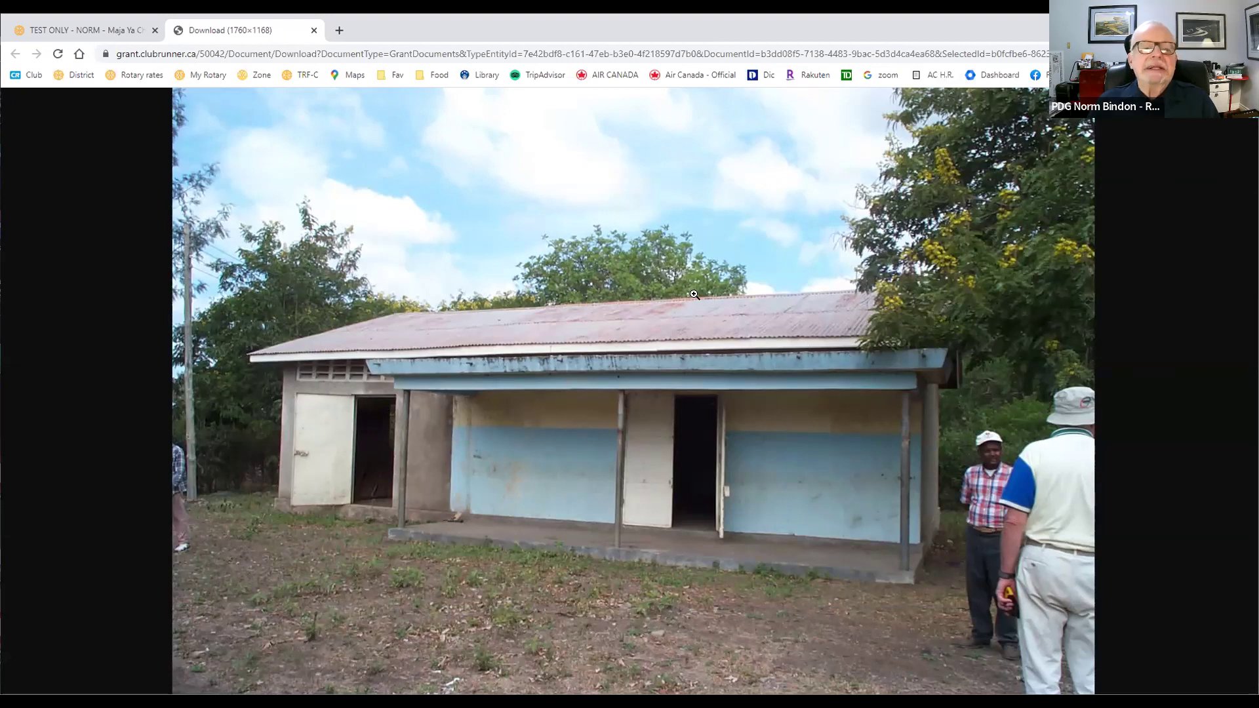
{"action": "left_click", "coordinate": [118, 38]}
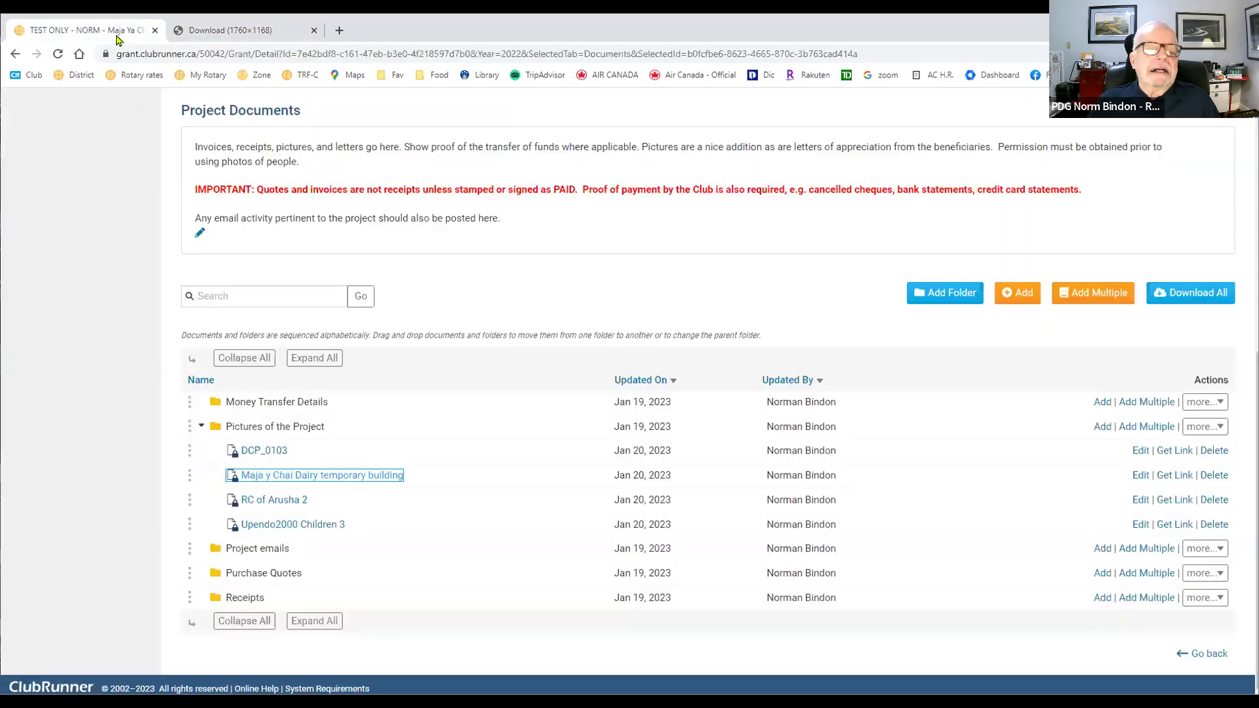
{"action": "left_click", "coordinate": [266, 456]}
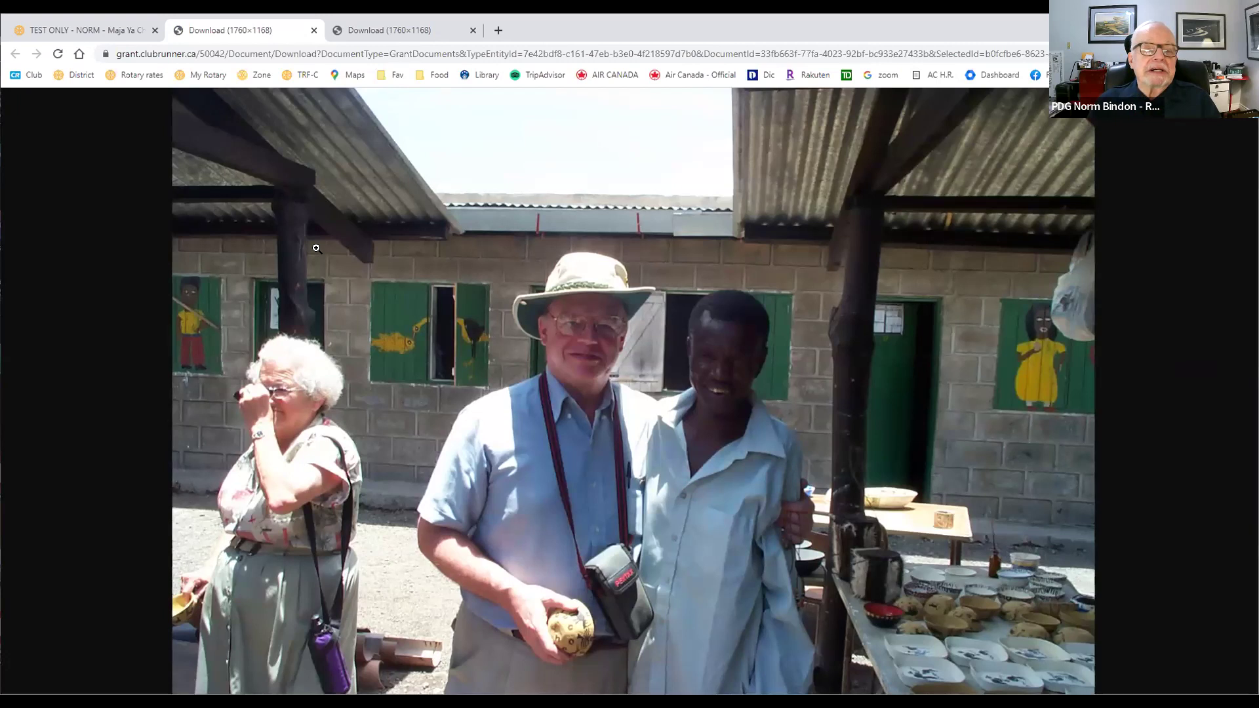
{"action": "left_click", "coordinate": [138, 24]}
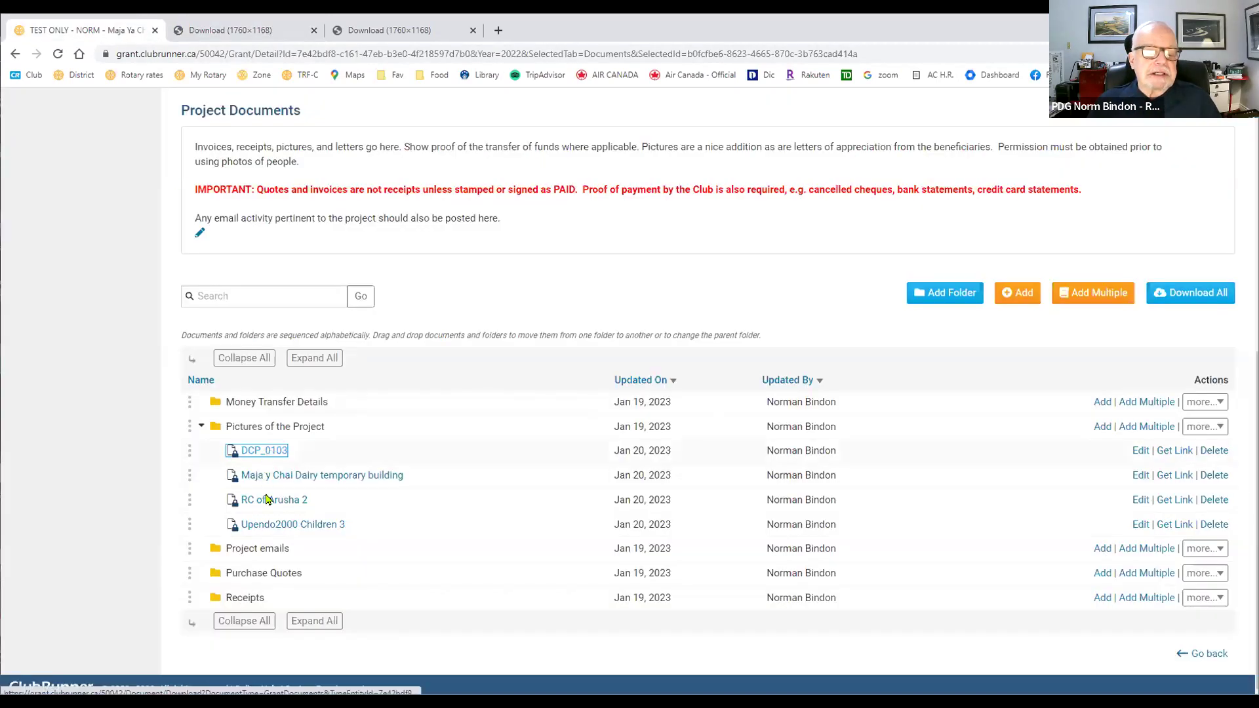
{"action": "left_click", "coordinate": [266, 525]}
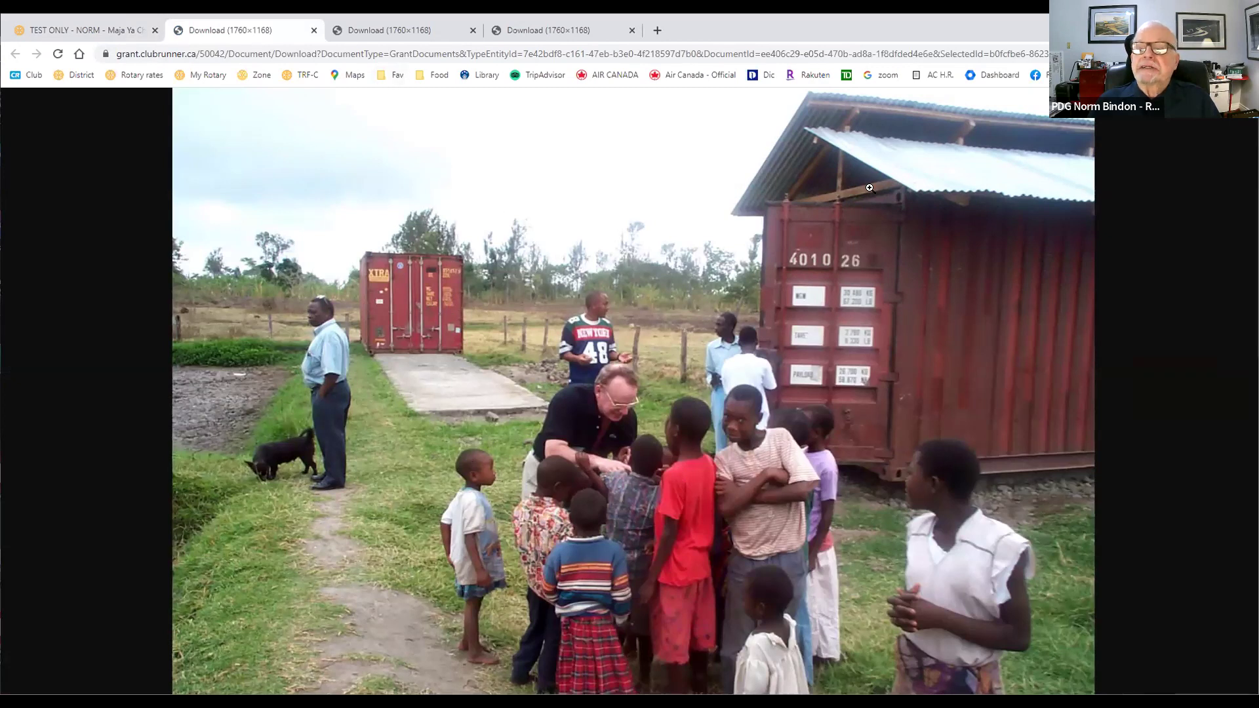
{"action": "left_click", "coordinate": [117, 37]}
{"action": "left_click", "coordinate": [1205, 548]}
{"action": "left_click", "coordinate": [1205, 548]}
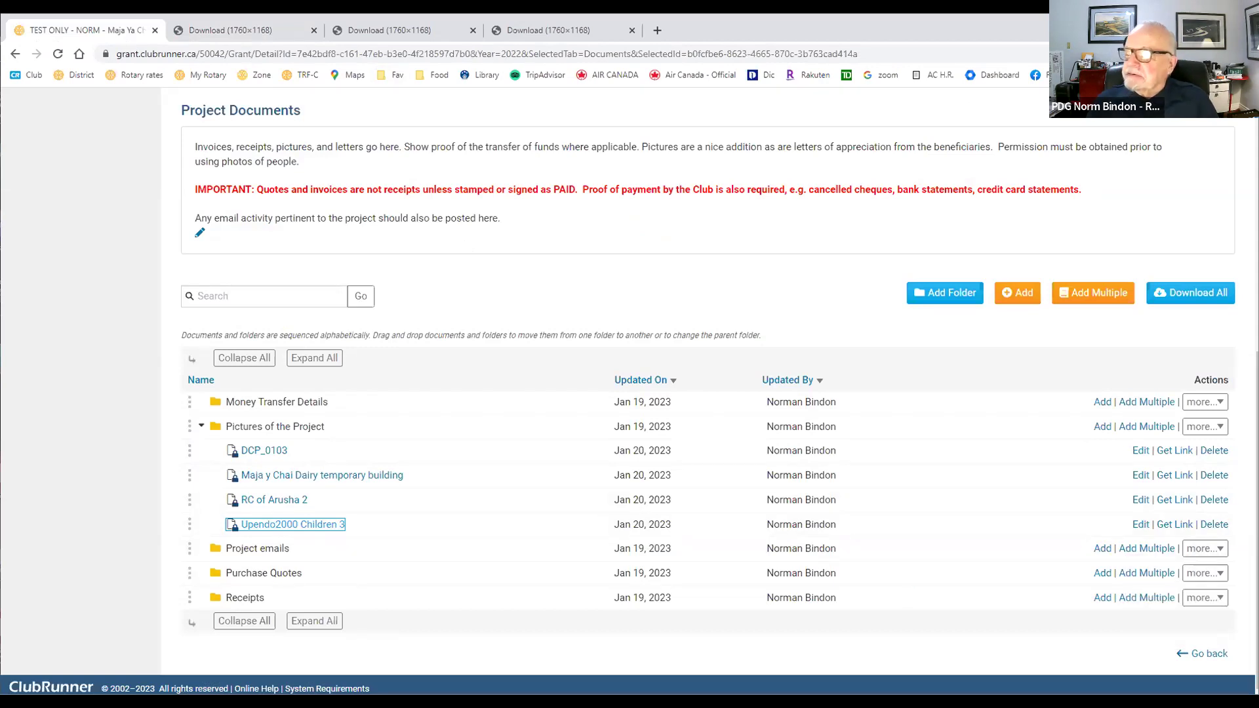
Open the grant's Project Overview and examine its sections from Project Description and Implementation Plan through to Expected Expenses and Expected Income
{"action": "scroll", "coordinate": [603, 378], "scroll_direction": "up", "scroll_amount": 7}
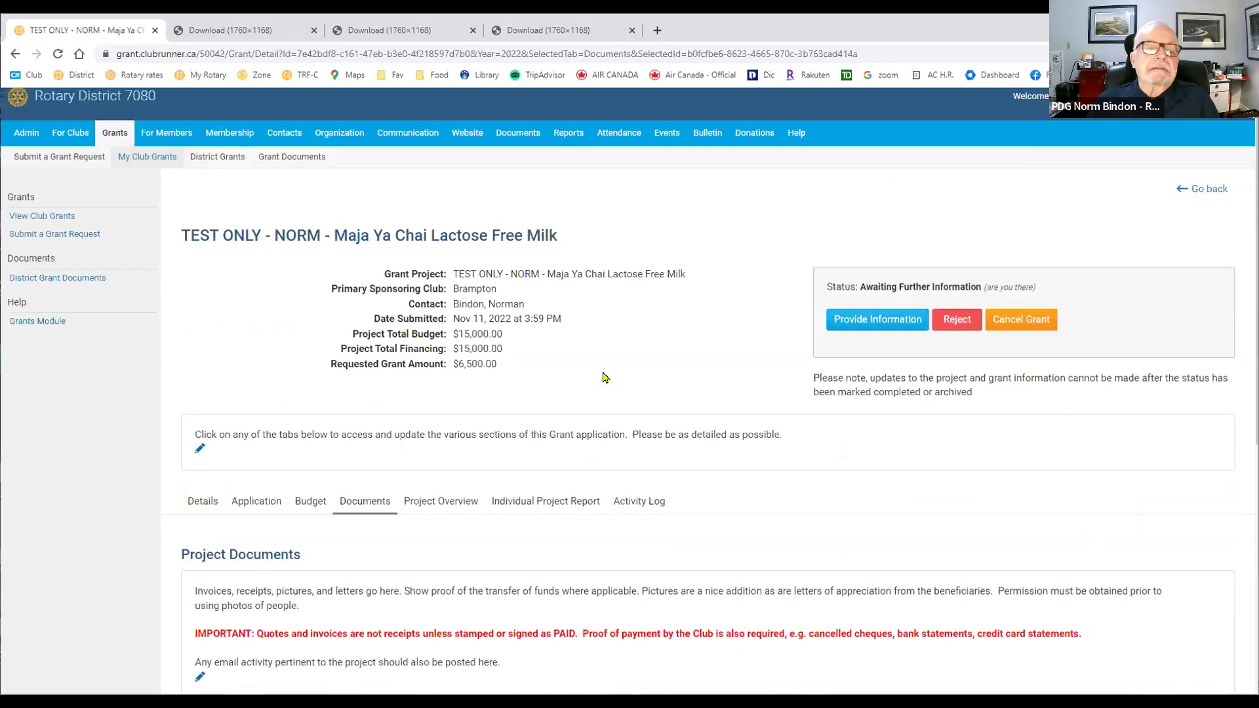
{"action": "left_click", "coordinate": [433, 505]}
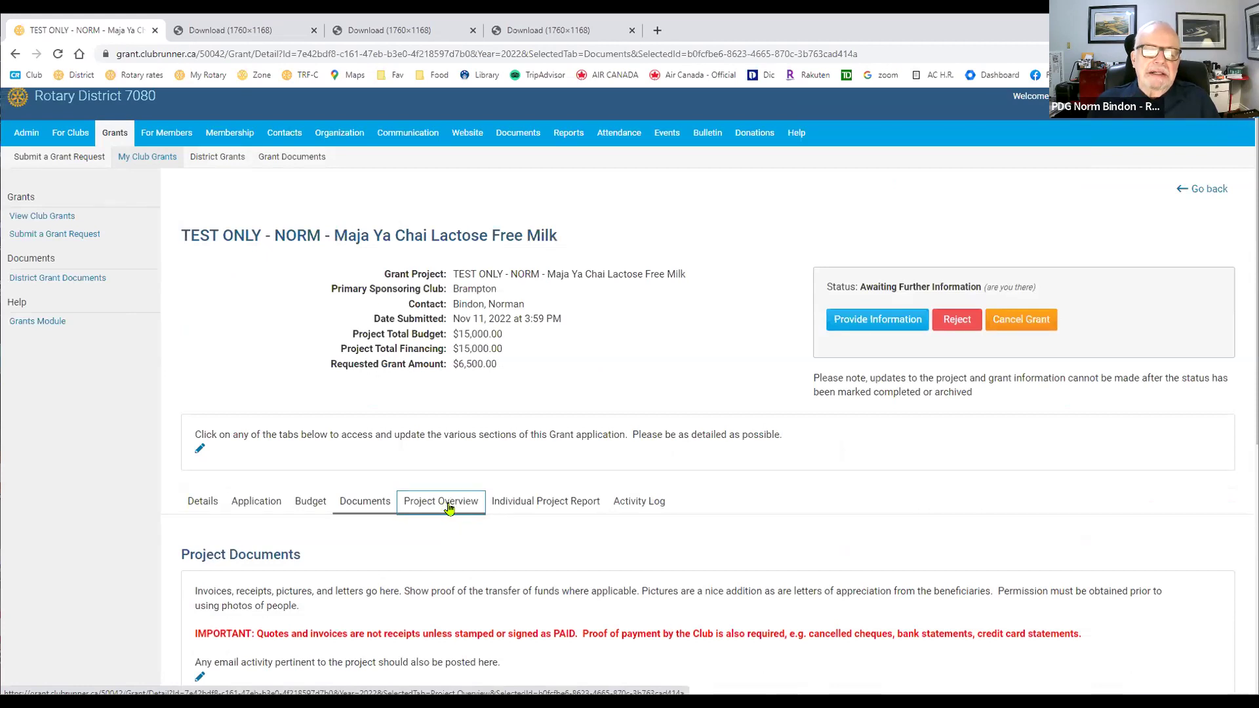
{"action": "left_click", "coordinate": [448, 509]}
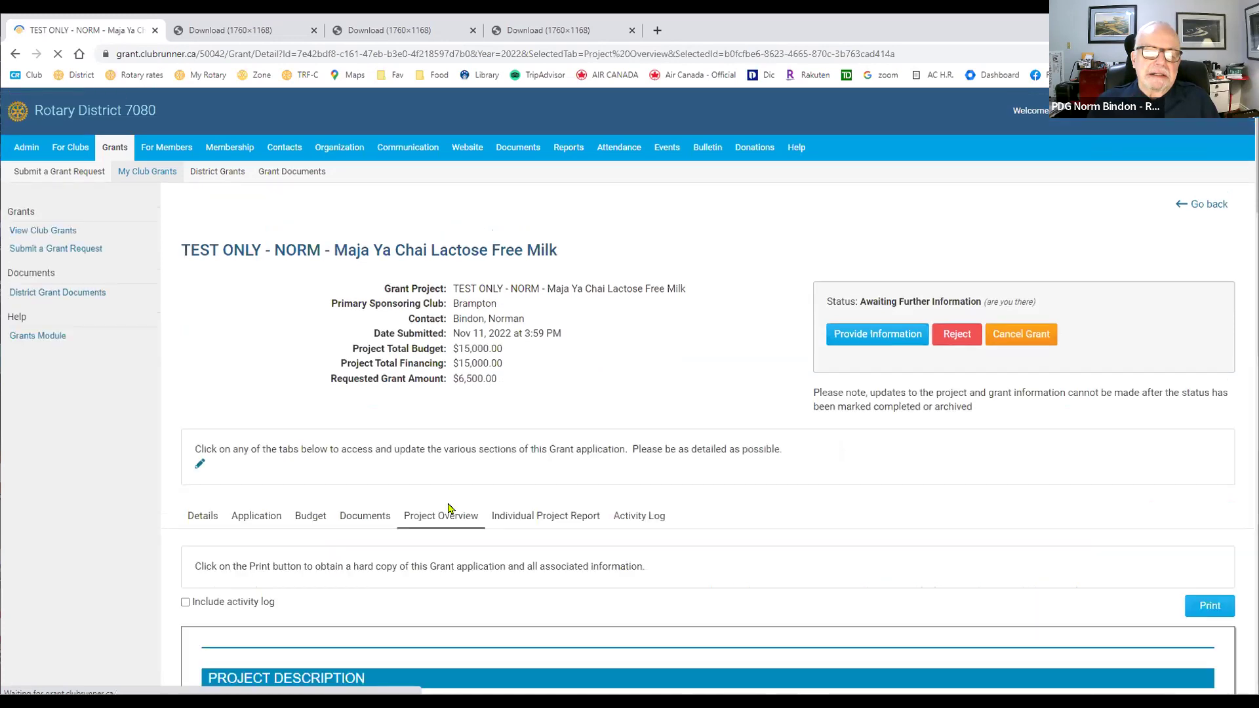
{"action": "scroll", "coordinate": [569, 397], "scroll_direction": "down", "scroll_amount": 6}
{"action": "scroll", "coordinate": [569, 397], "scroll_direction": "down", "scroll_amount": 9}
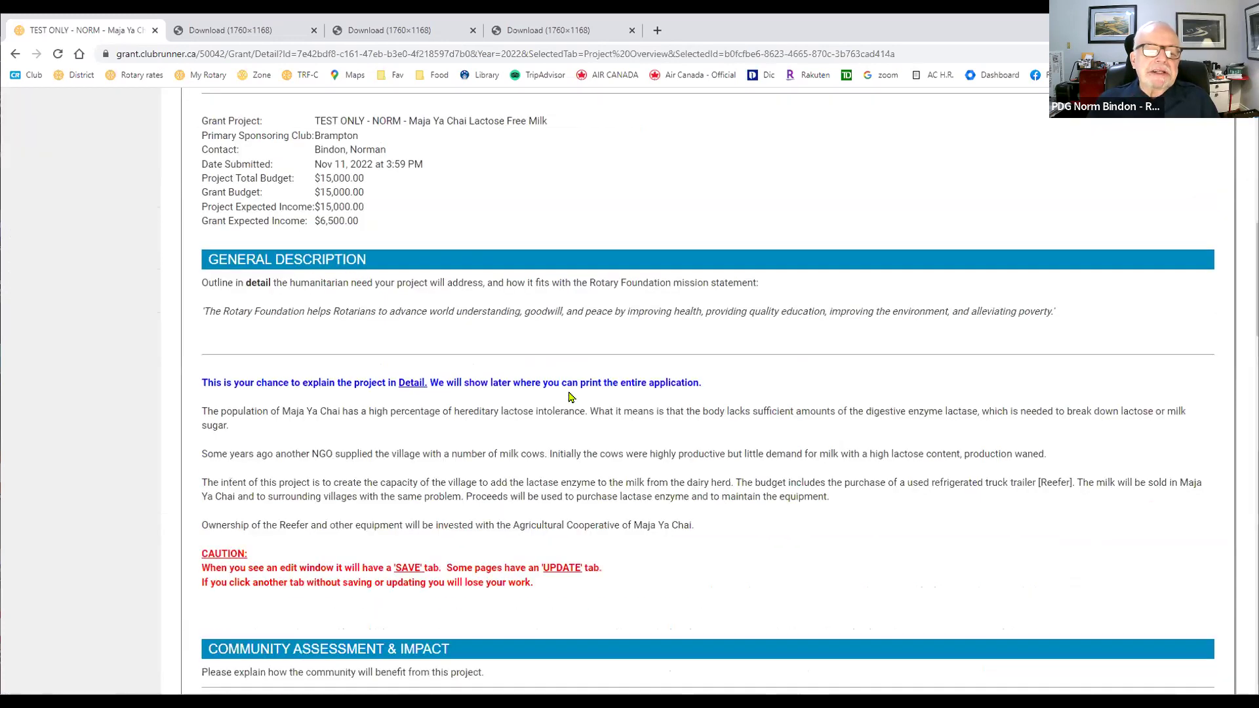
{"action": "scroll", "coordinate": [570, 397], "scroll_direction": "down", "scroll_amount": 6}
{"action": "scroll", "coordinate": [569, 397], "scroll_direction": "down", "scroll_amount": 6}
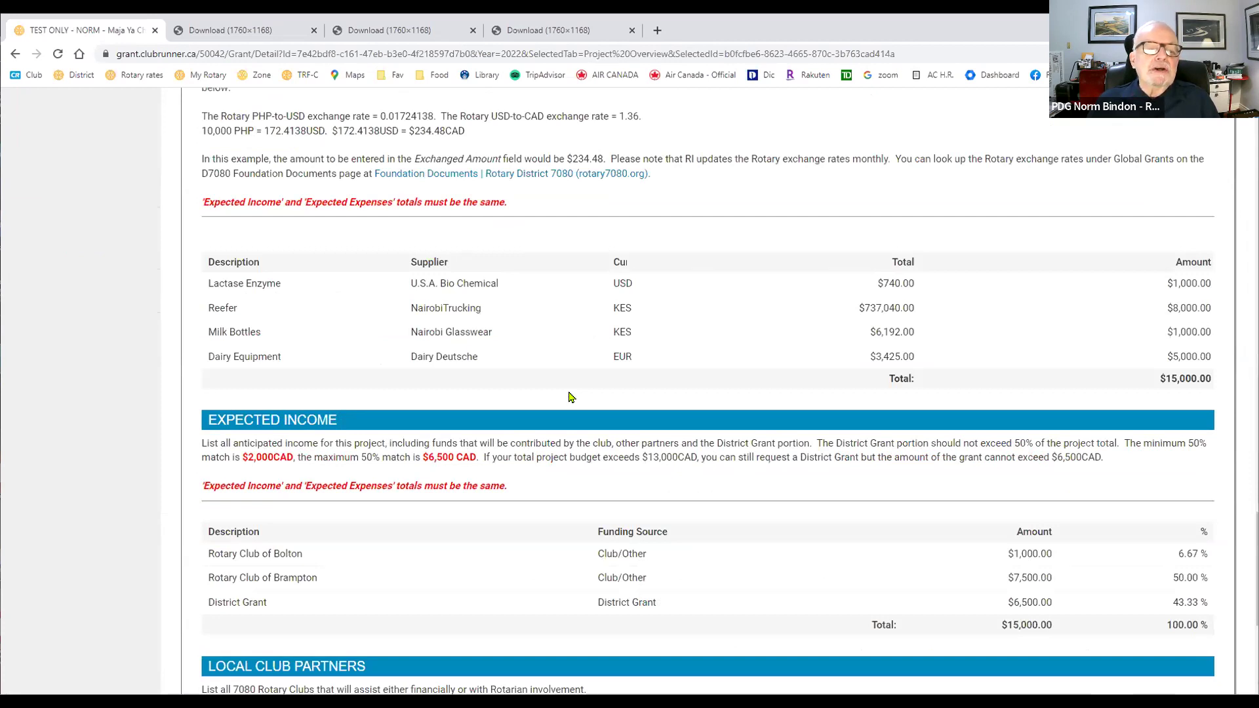
{"action": "scroll", "coordinate": [569, 396], "scroll_direction": "up", "scroll_amount": 3}
{"action": "scroll", "coordinate": [569, 397], "scroll_direction": "up", "scroll_amount": 3}
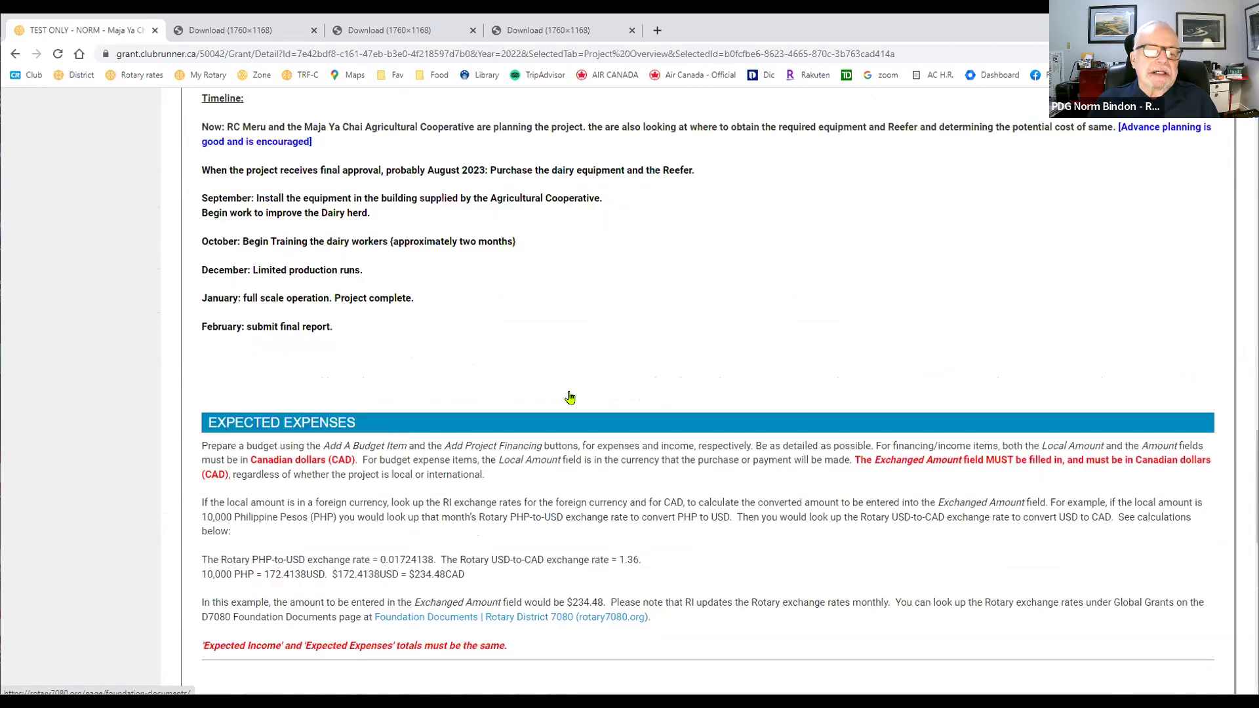
{"action": "scroll", "coordinate": [569, 397], "scroll_direction": "up", "scroll_amount": 3}
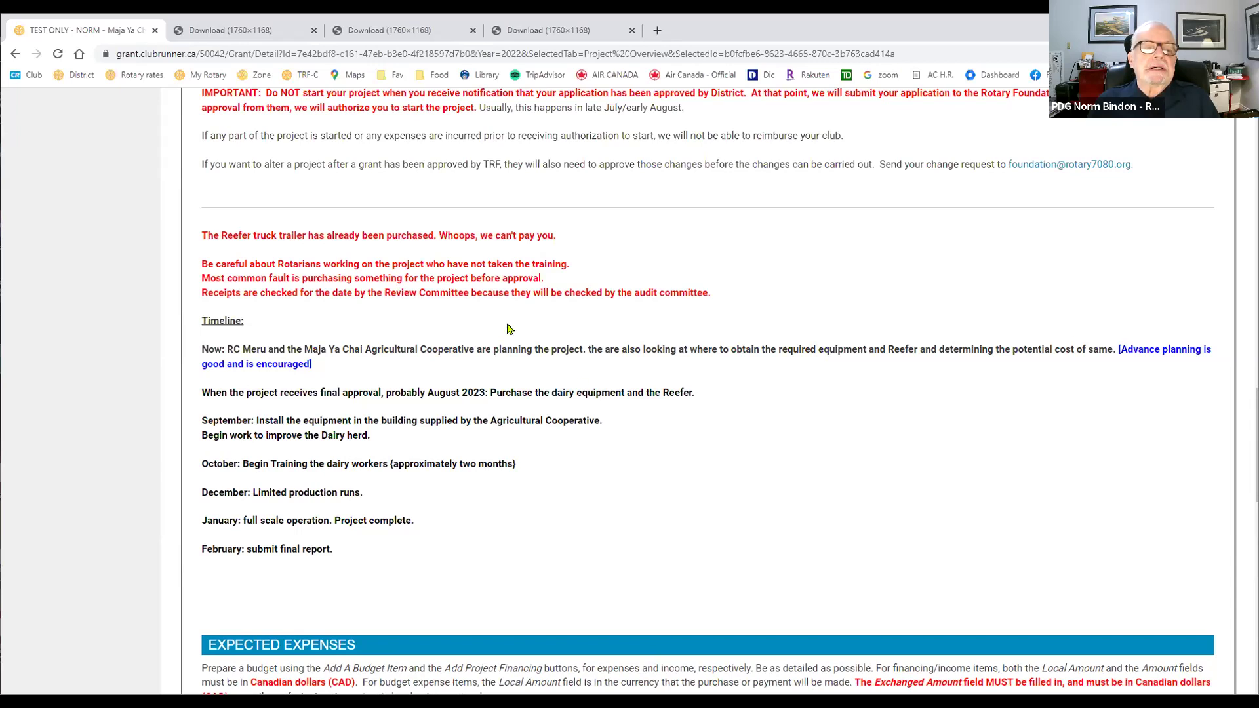
{"action": "scroll", "coordinate": [509, 328], "scroll_direction": "up", "scroll_amount": 10}
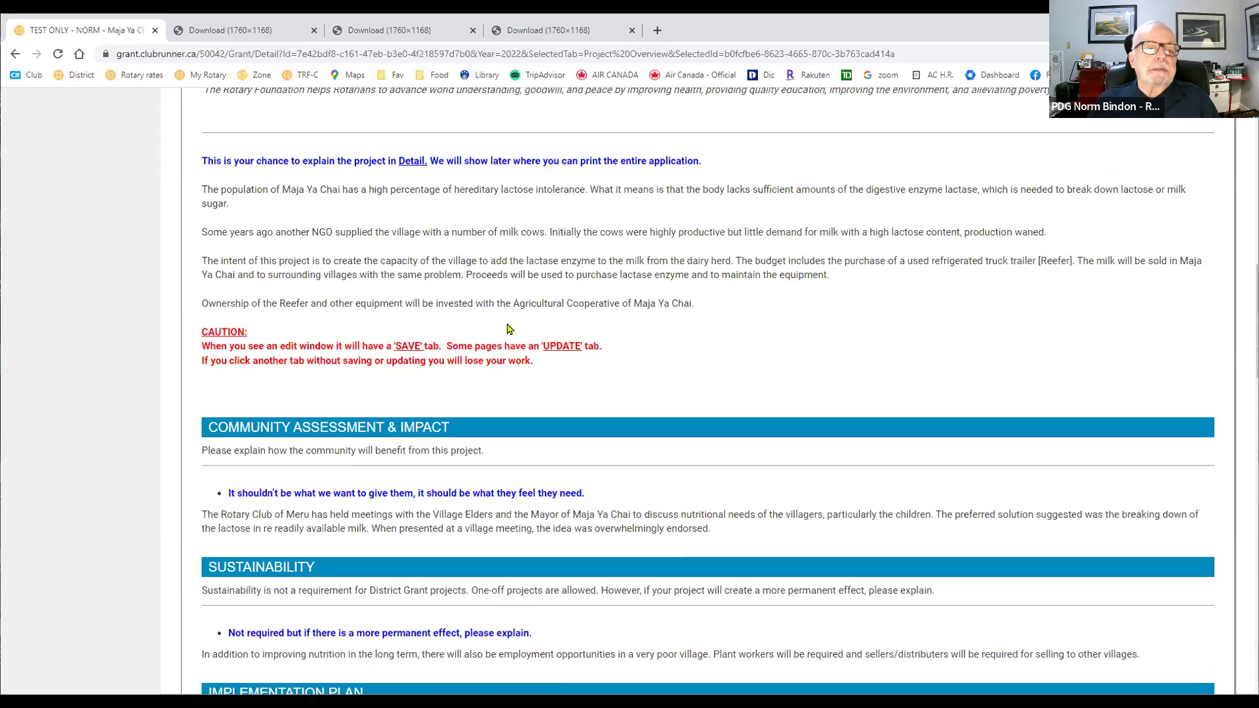
{"action": "scroll", "coordinate": [510, 328], "scroll_direction": "up", "scroll_amount": 6}
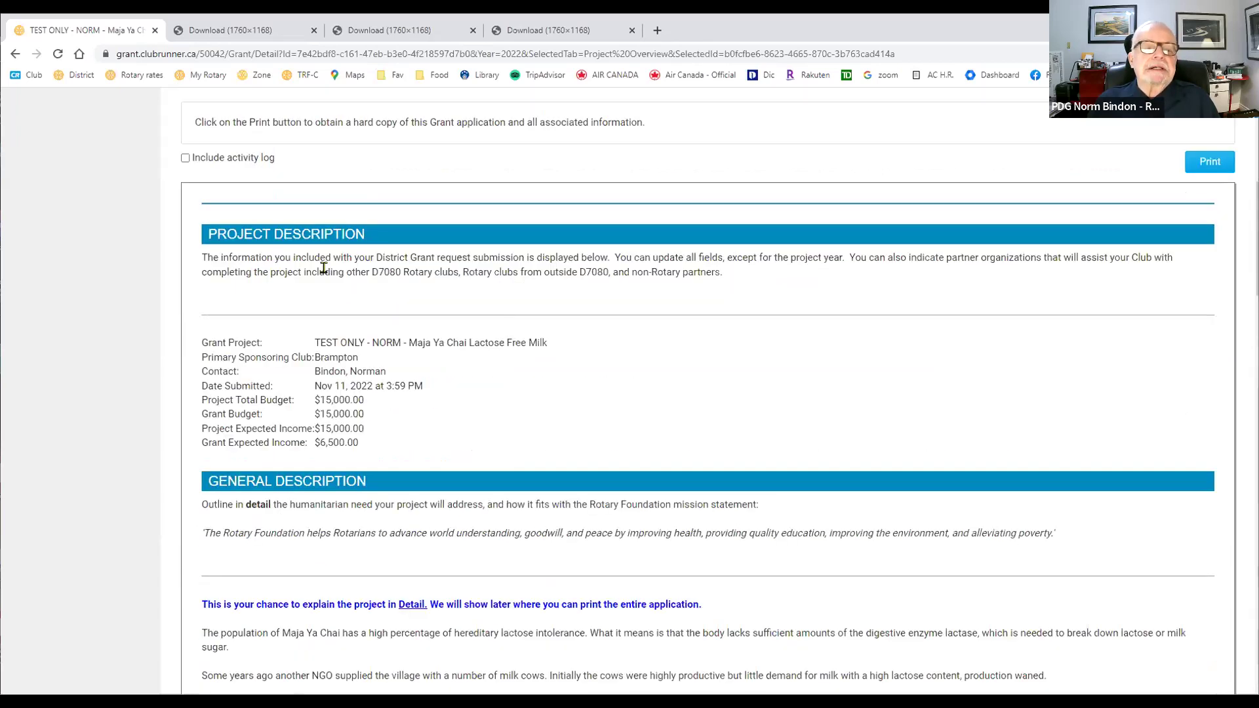
Include the activity log in the project overview and review its print preview, returning to the grant without printing
{"action": "left_click", "coordinate": [186, 158]}
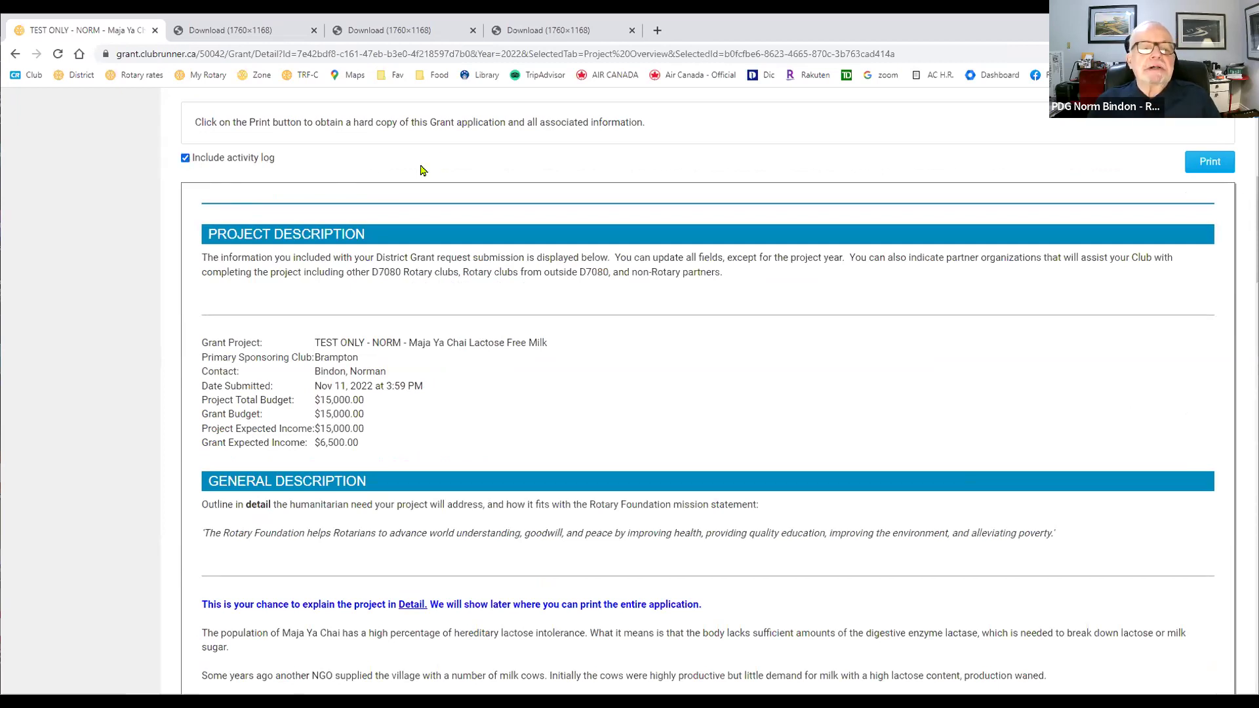
{"action": "left_click", "coordinate": [1217, 168]}
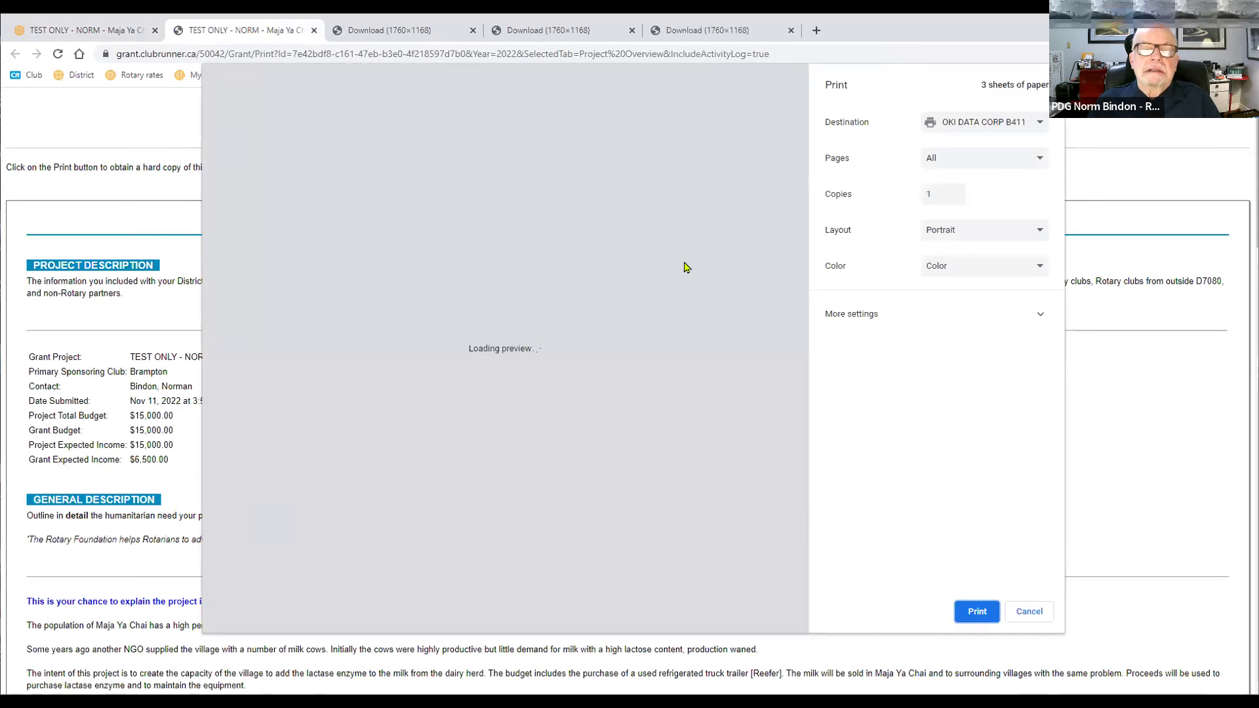
{"action": "scroll", "coordinate": [685, 268], "scroll_direction": "down", "scroll_amount": 20}
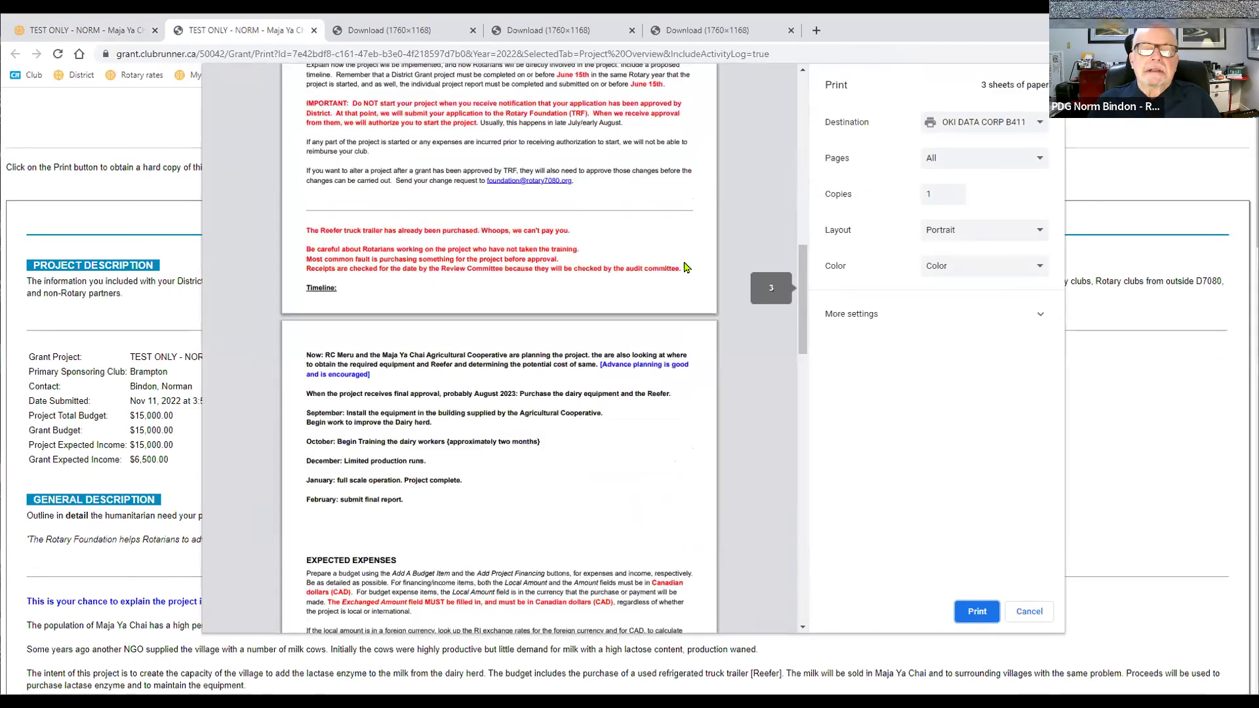
{"action": "scroll", "coordinate": [685, 268], "scroll_direction": "up", "scroll_amount": 12}
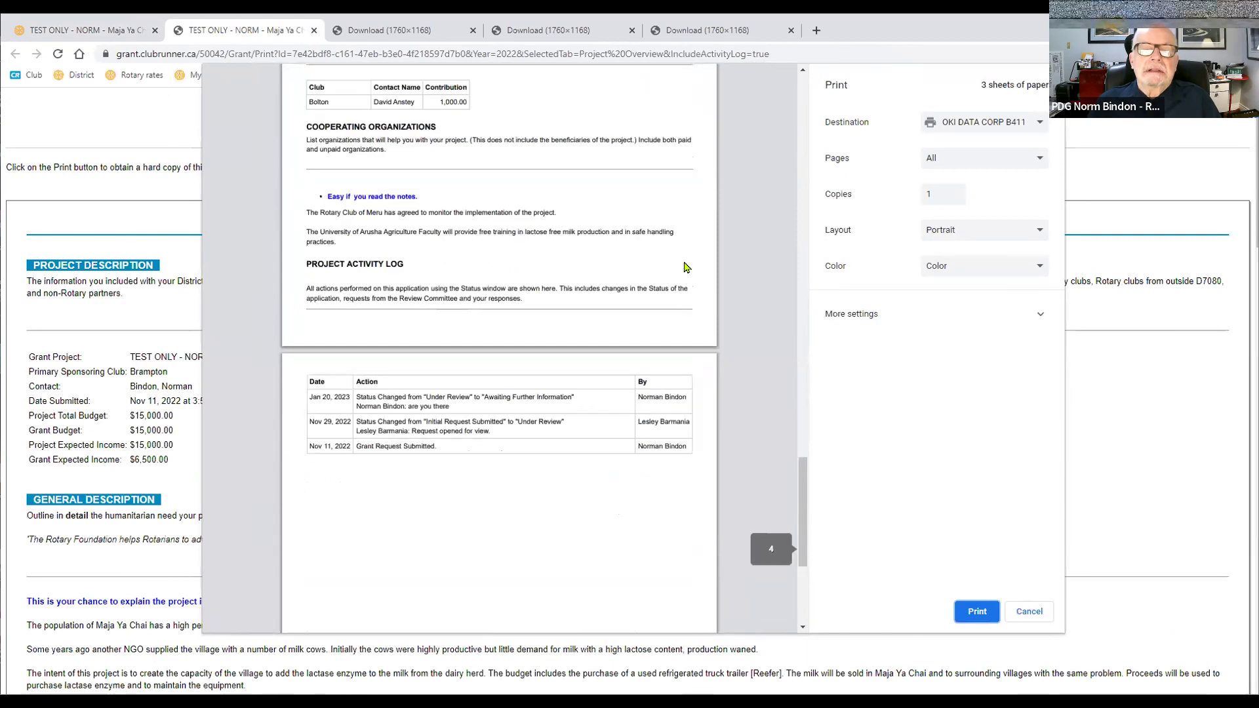
{"action": "right_click", "coordinate": [685, 268]}
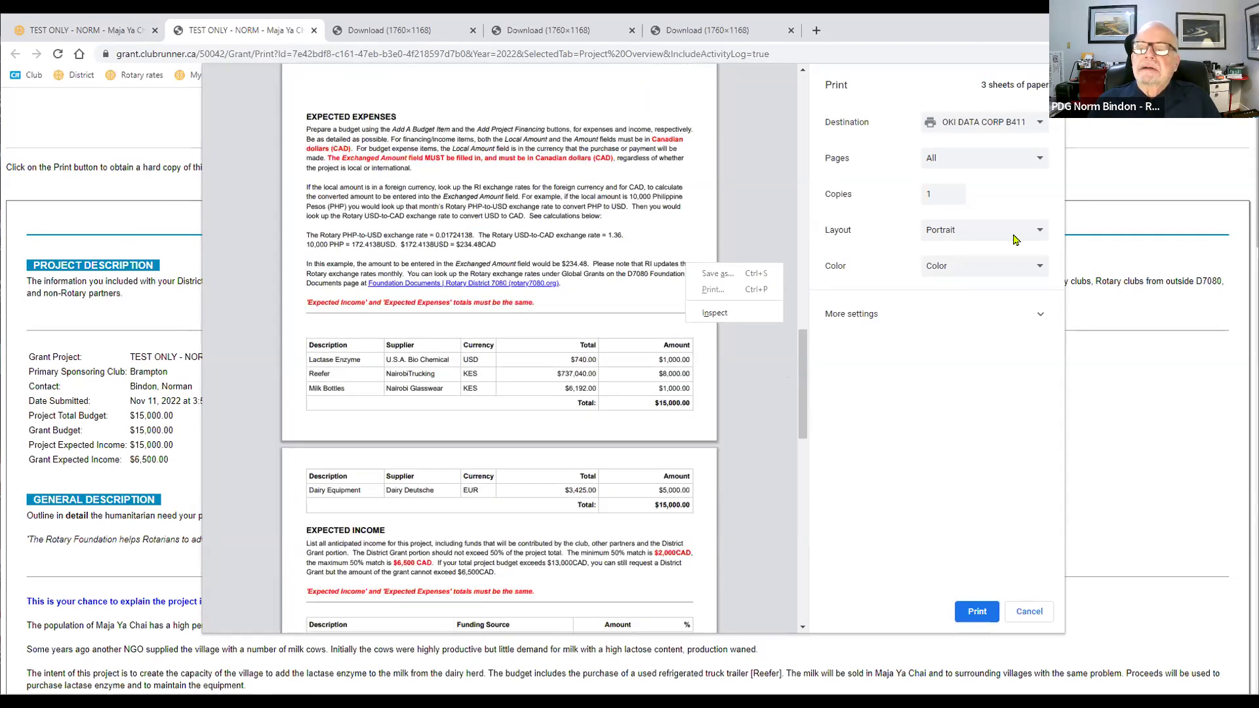
{"action": "left_click", "coordinate": [1036, 617]}
{"action": "left_click", "coordinate": [1036, 617]}
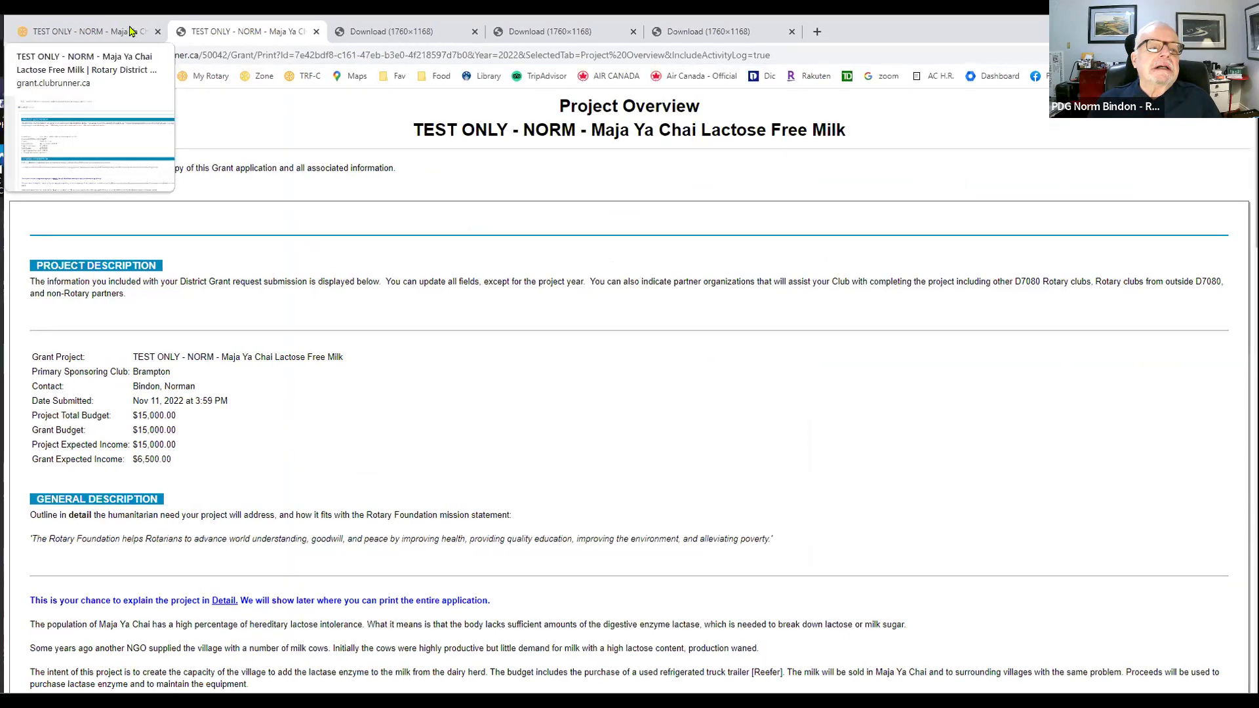
{"action": "left_click", "coordinate": [129, 30]}
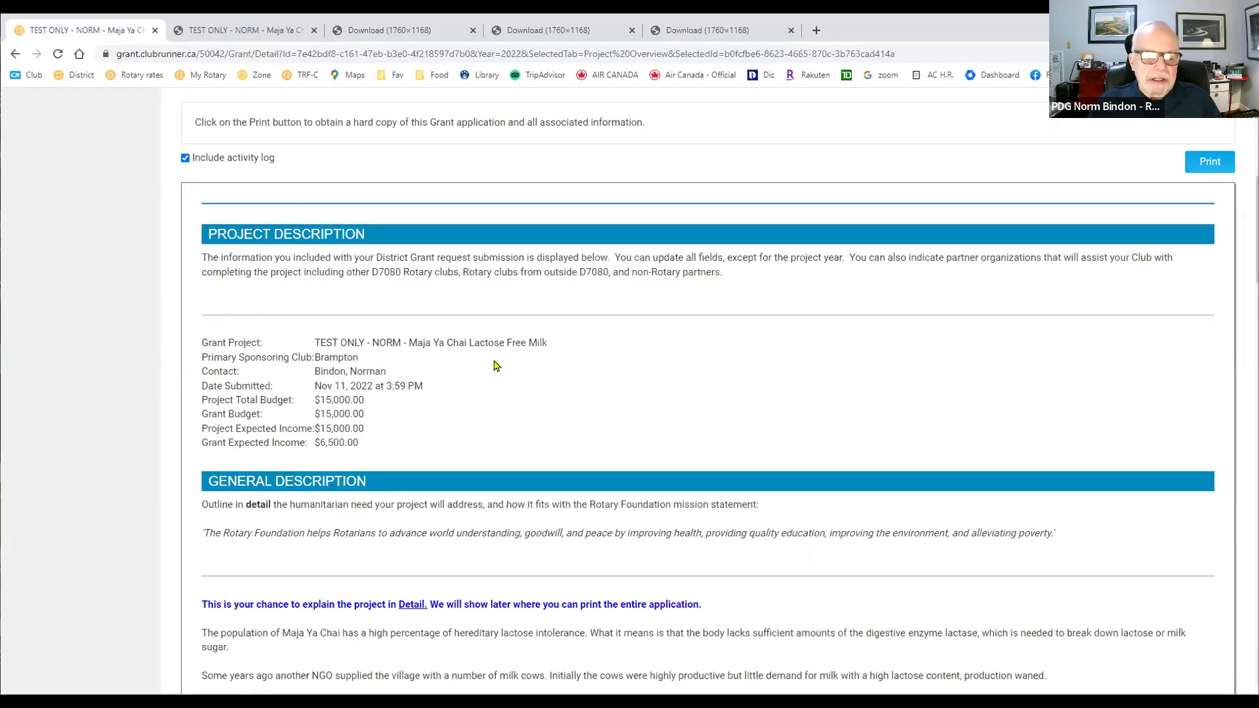
Examine the complete project overview down to Local Club Partners, Cooperating Organizations and the Project Activity Log
{"action": "scroll", "coordinate": [496, 365], "scroll_direction": "down", "scroll_amount": 3}
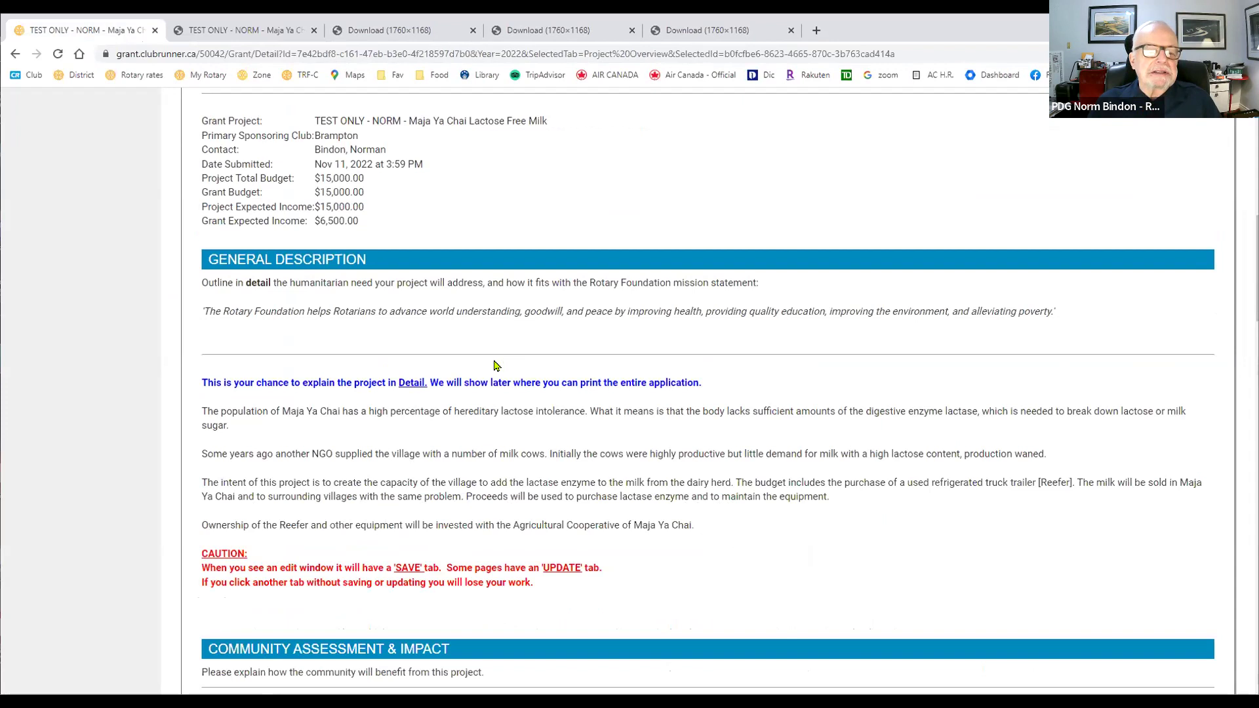
{"action": "scroll", "coordinate": [496, 365], "scroll_direction": "down", "scroll_amount": 3}
{"action": "scroll", "coordinate": [495, 362], "scroll_direction": "down", "scroll_amount": 3}
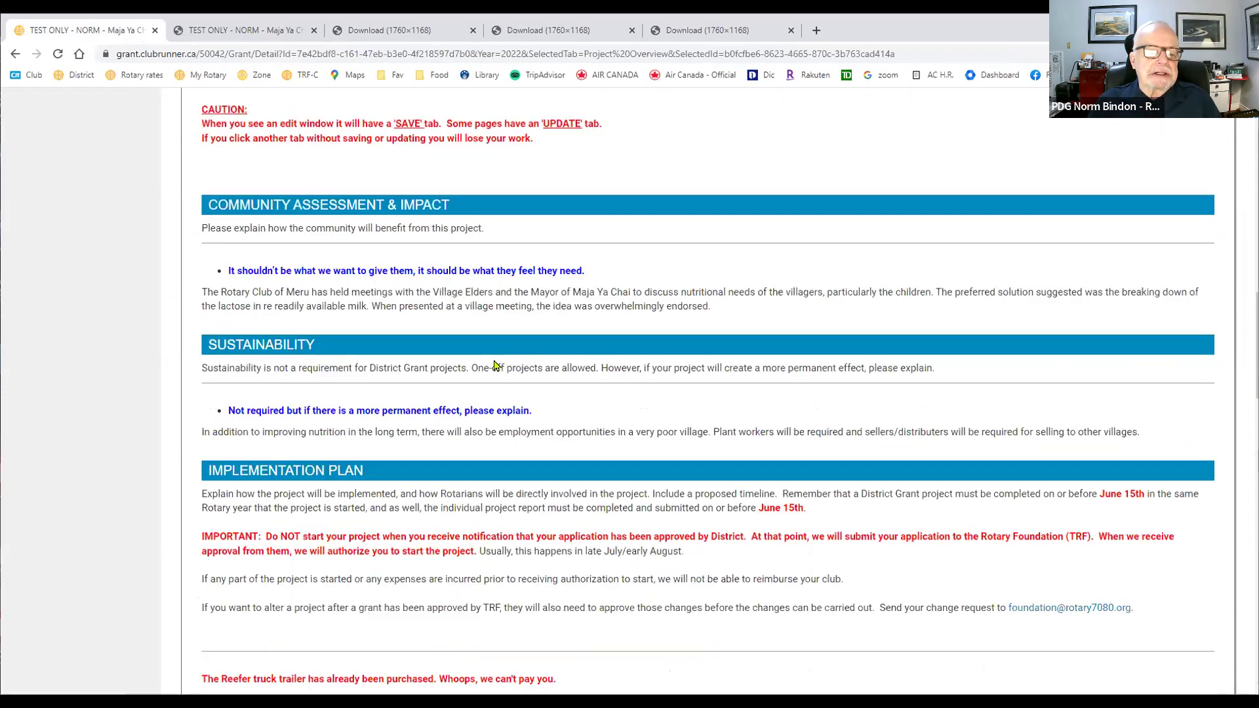
{"action": "scroll", "coordinate": [495, 366], "scroll_direction": "down", "scroll_amount": 9}
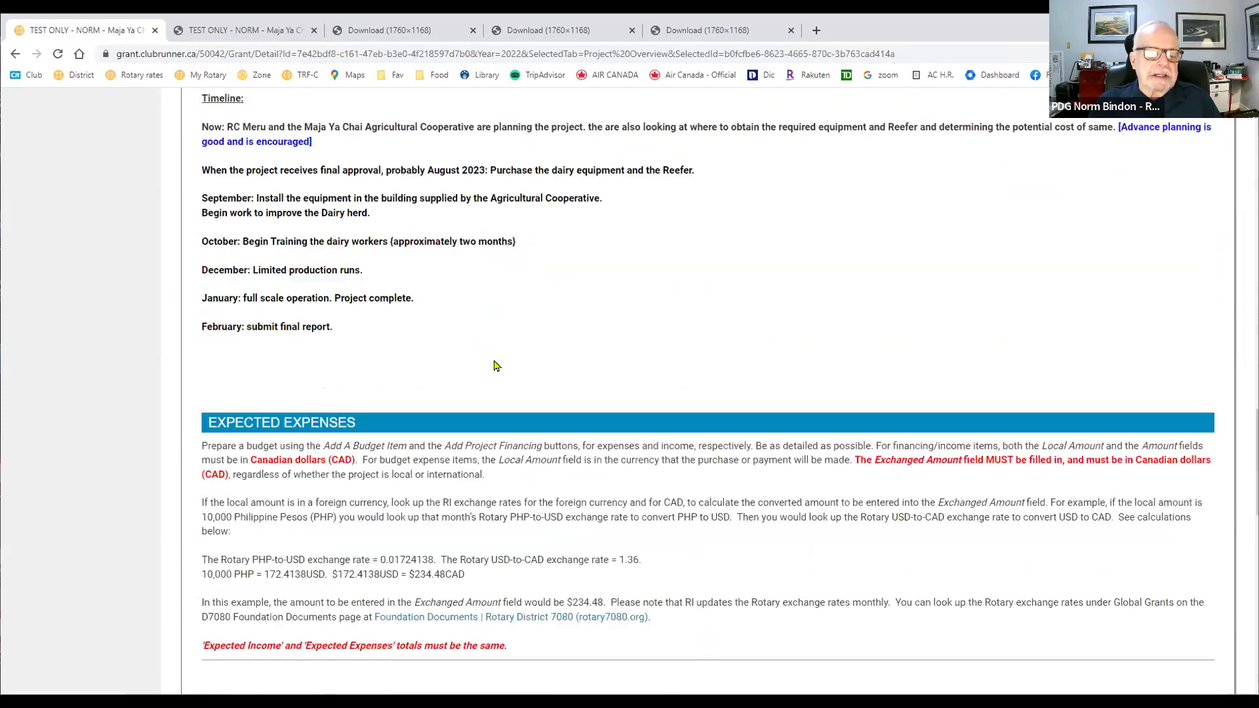
{"action": "scroll", "coordinate": [497, 366], "scroll_direction": "down", "scroll_amount": 6}
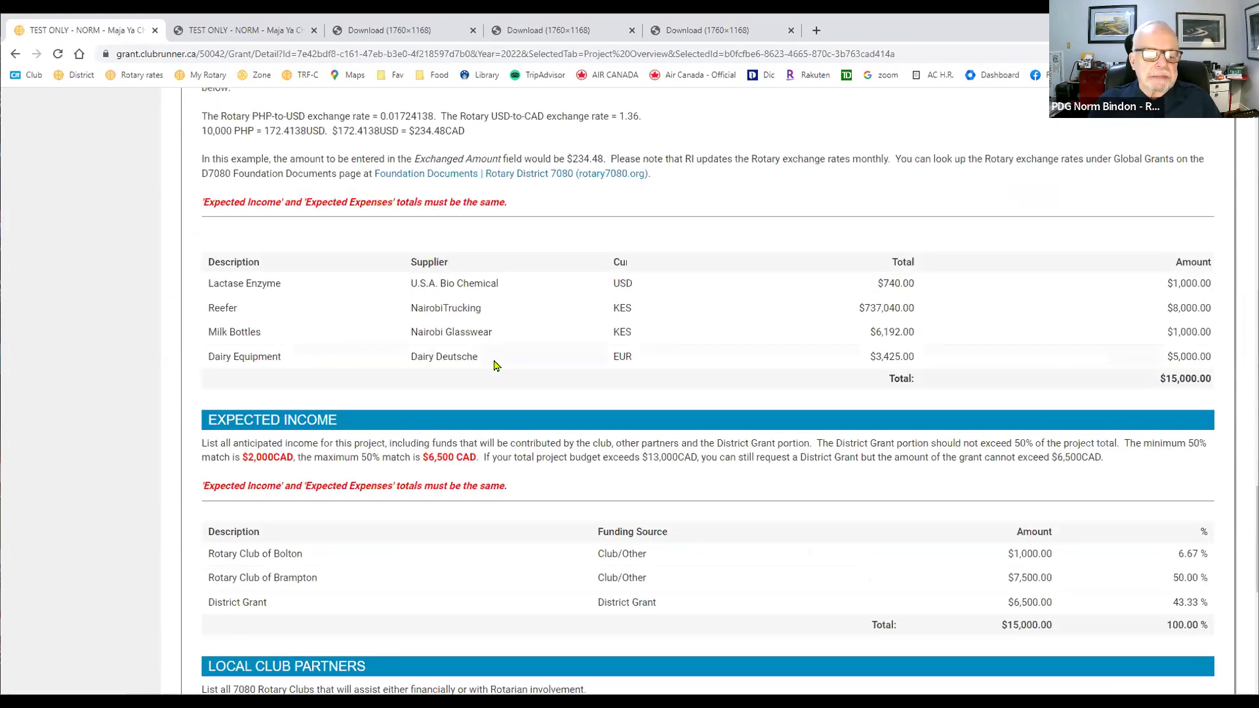
{"action": "scroll", "coordinate": [496, 366], "scroll_direction": "down", "scroll_amount": 8}
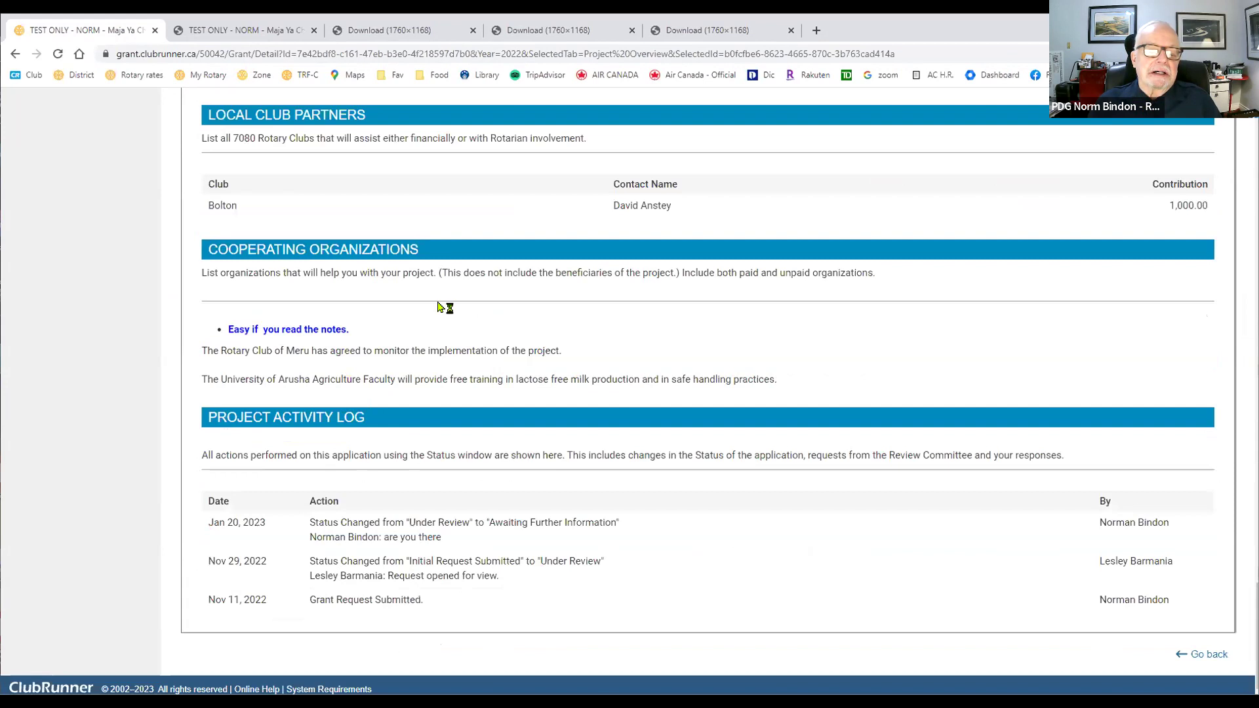
{"action": "scroll", "coordinate": [439, 307], "scroll_direction": "up", "scroll_amount": 20}
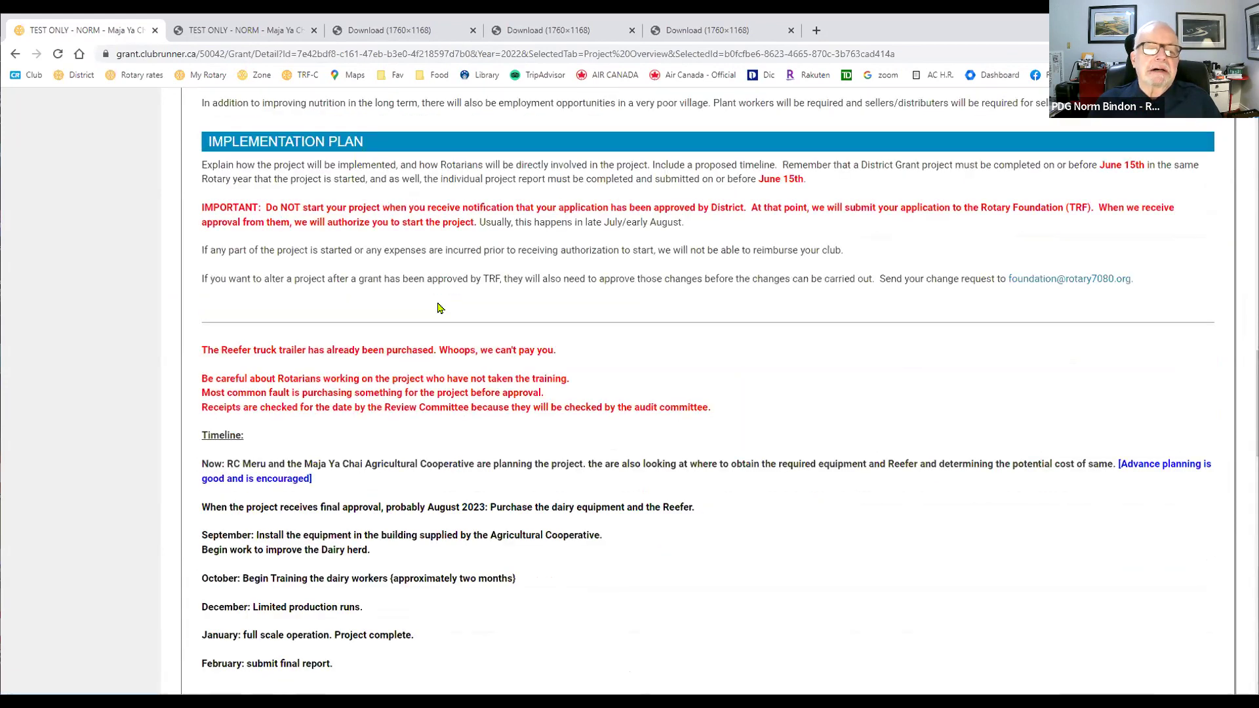
{"action": "scroll", "coordinate": [439, 307], "scroll_direction": "up", "scroll_amount": 7}
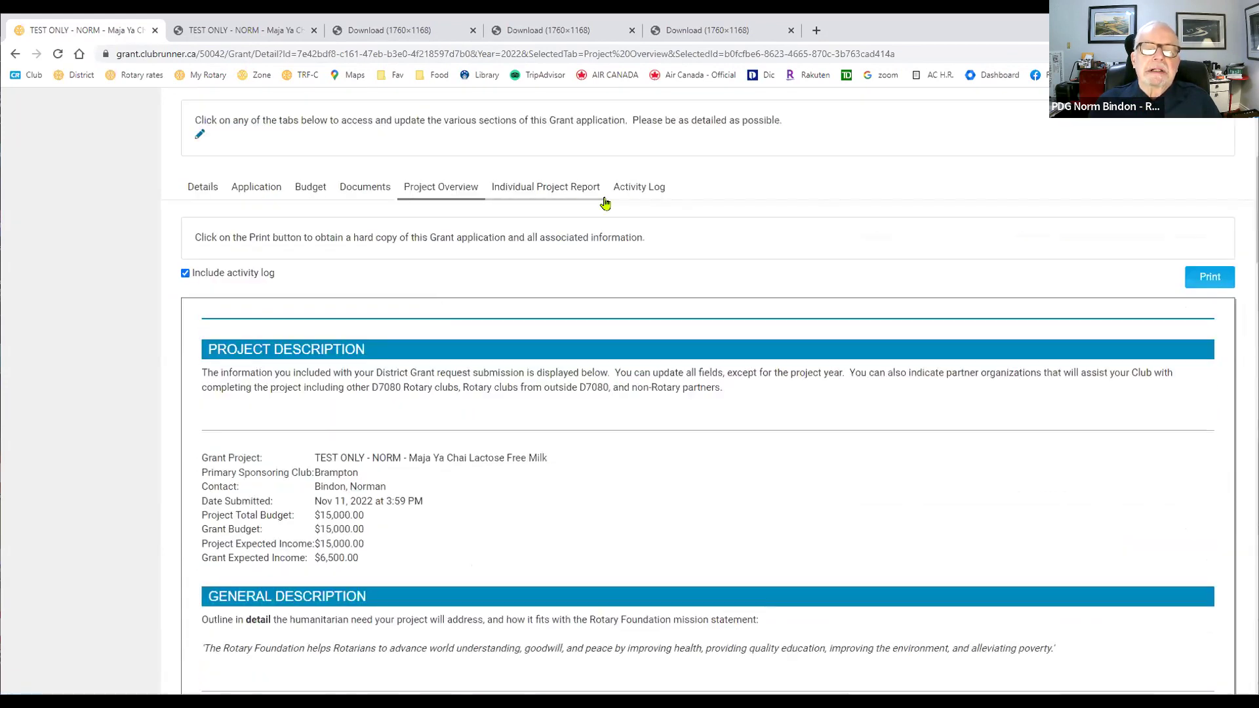
Open the grant's Individual Project Report and examine its Project Description questions and Financial Report section
{"action": "left_click", "coordinate": [547, 188]}
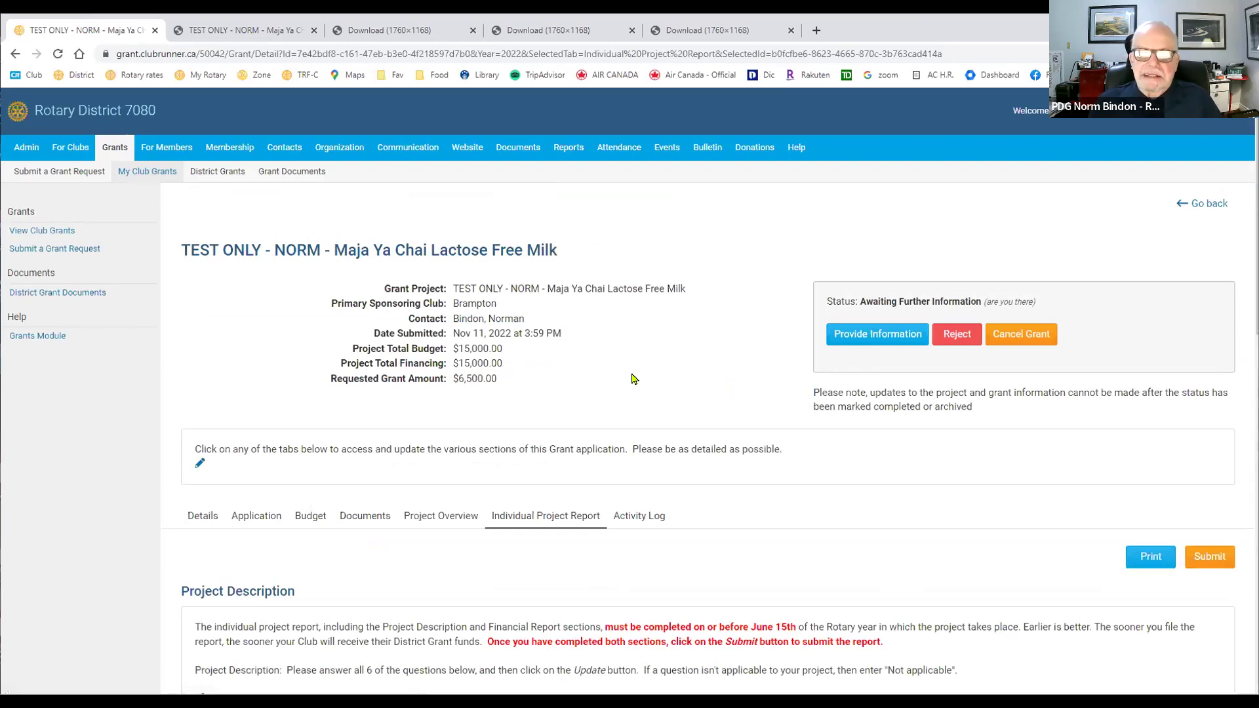
{"action": "scroll", "coordinate": [633, 379], "scroll_direction": "down", "scroll_amount": 7}
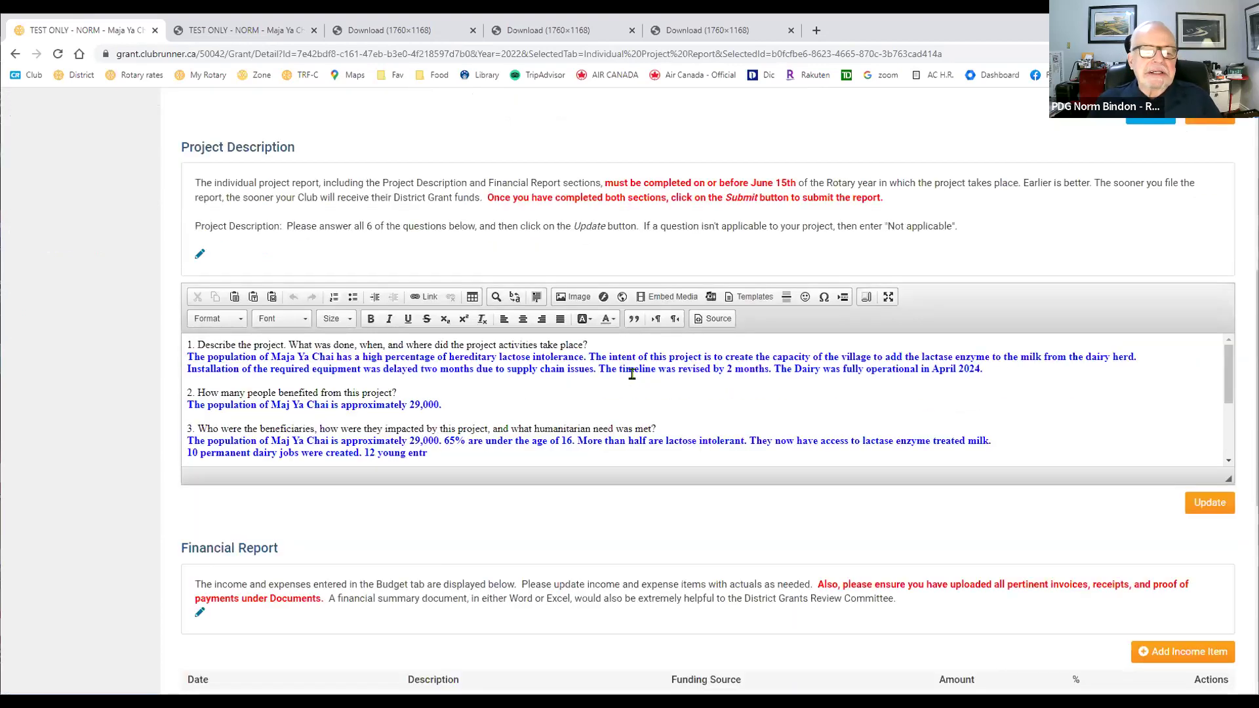